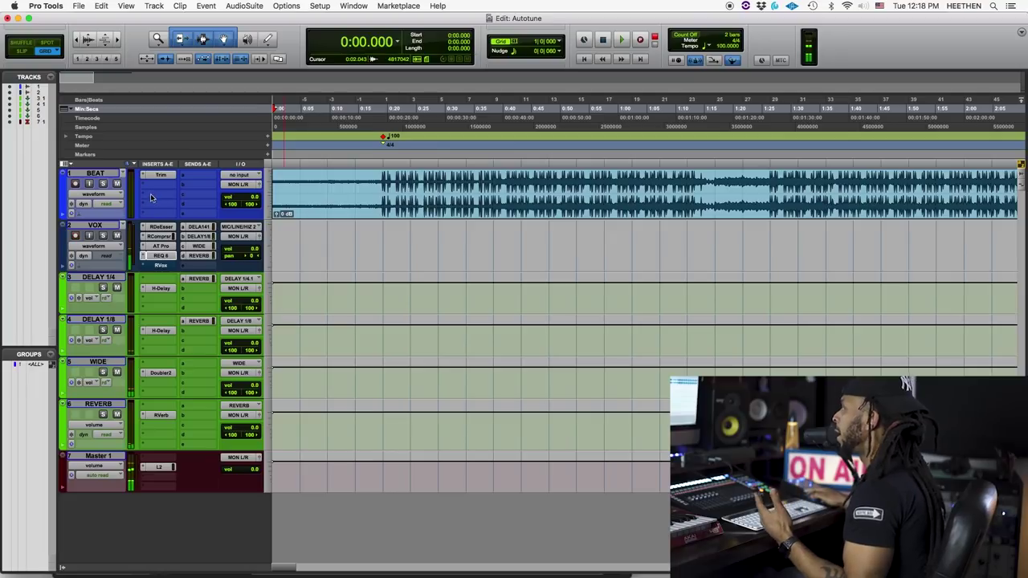
- Insert the stereo Auto-Key plug-in on the BEAT track and play the beat through it to detect its key
mouse_move(298, 238)
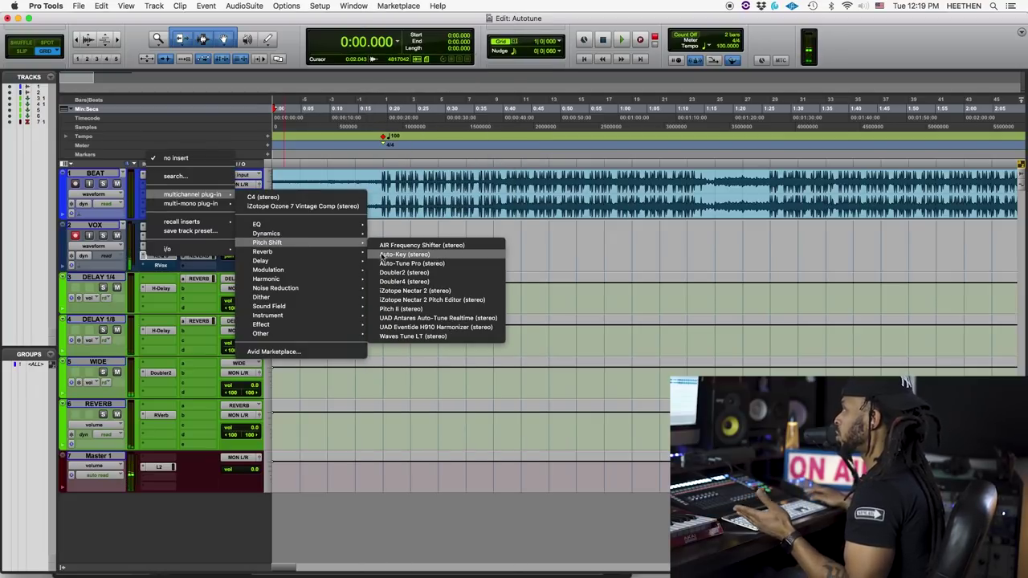
left_click(446, 255)
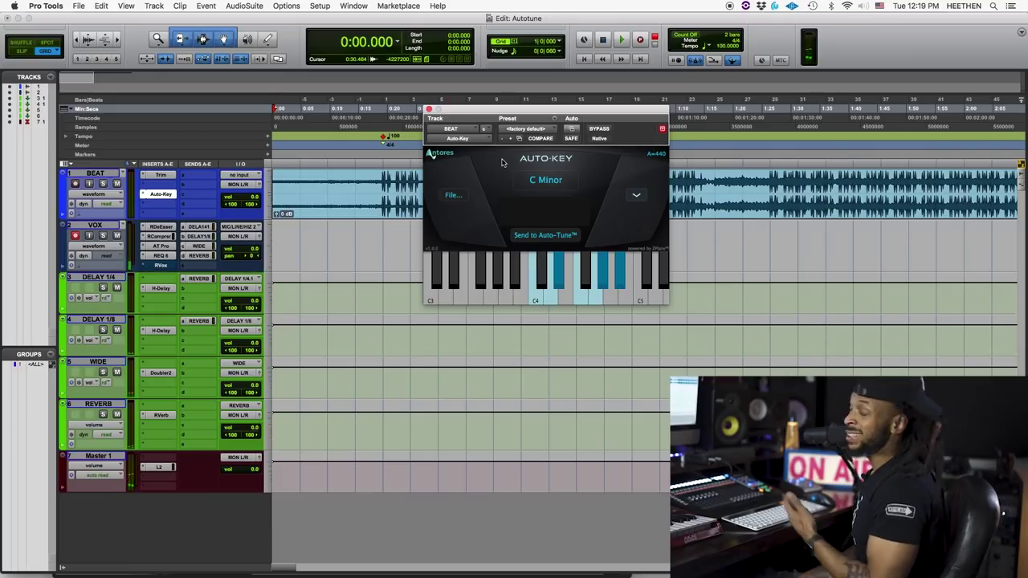
key("space")
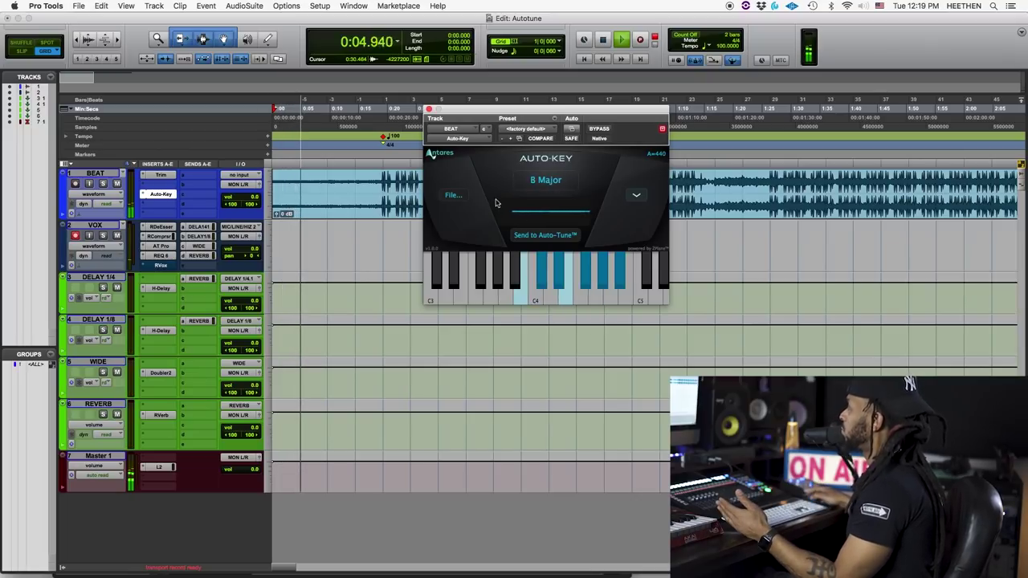
left_click(541, 182)
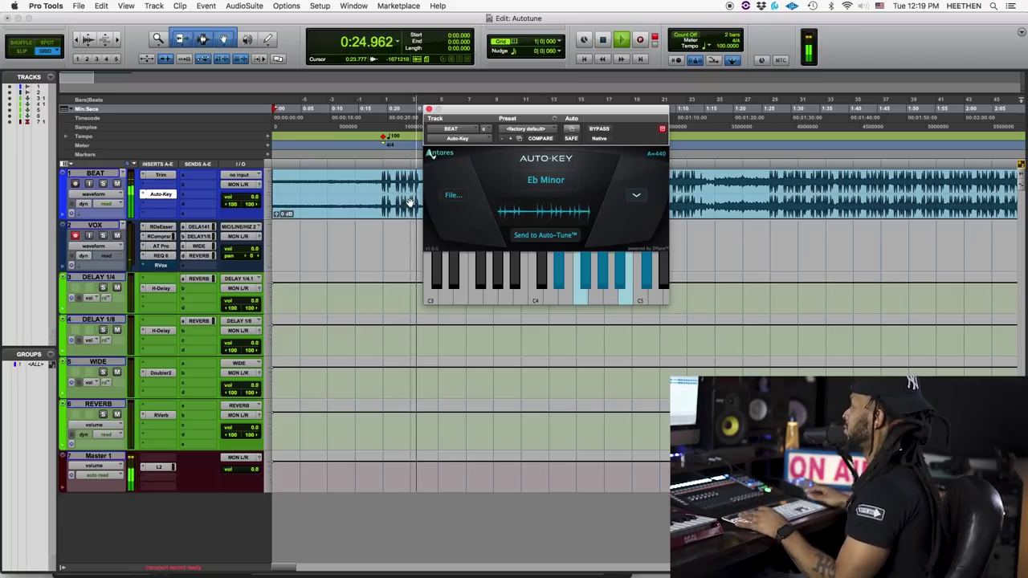
key("space")
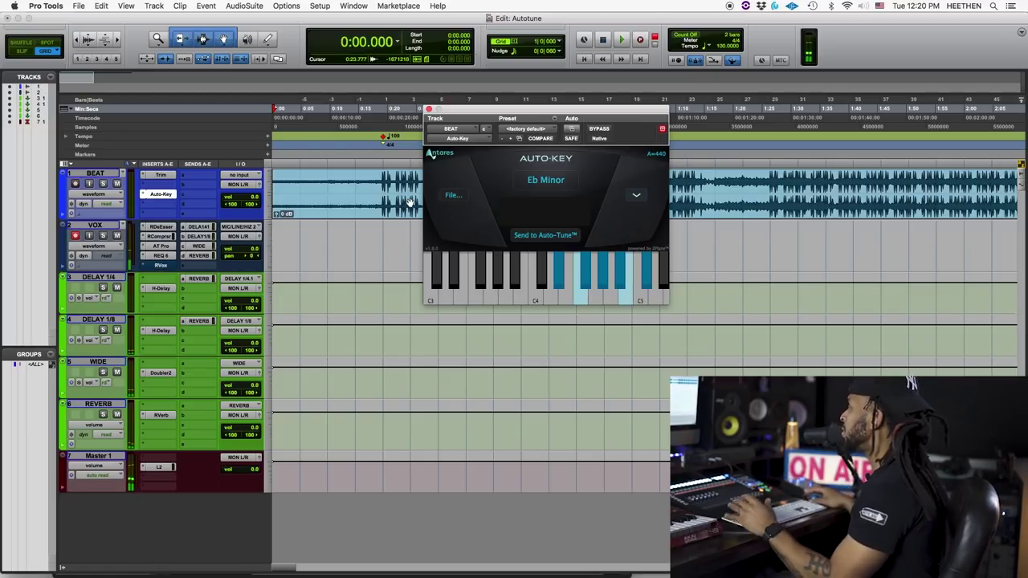
- Send the detected key to Auto-Tune and open Auto-Tune Pro on the VOX track, with both plug-in windows visible side by side
left_click(531, 236)
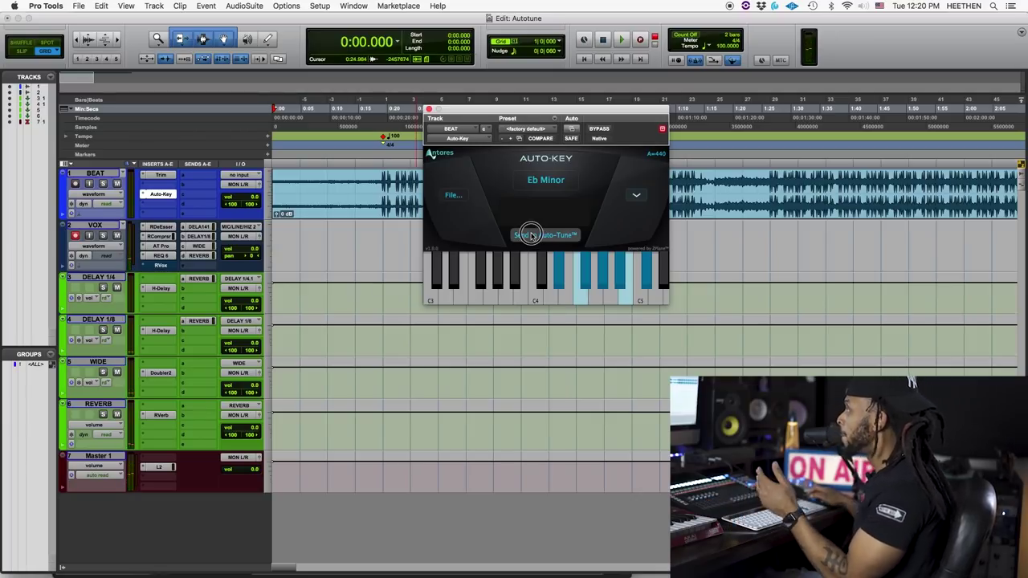
left_click(164, 247)
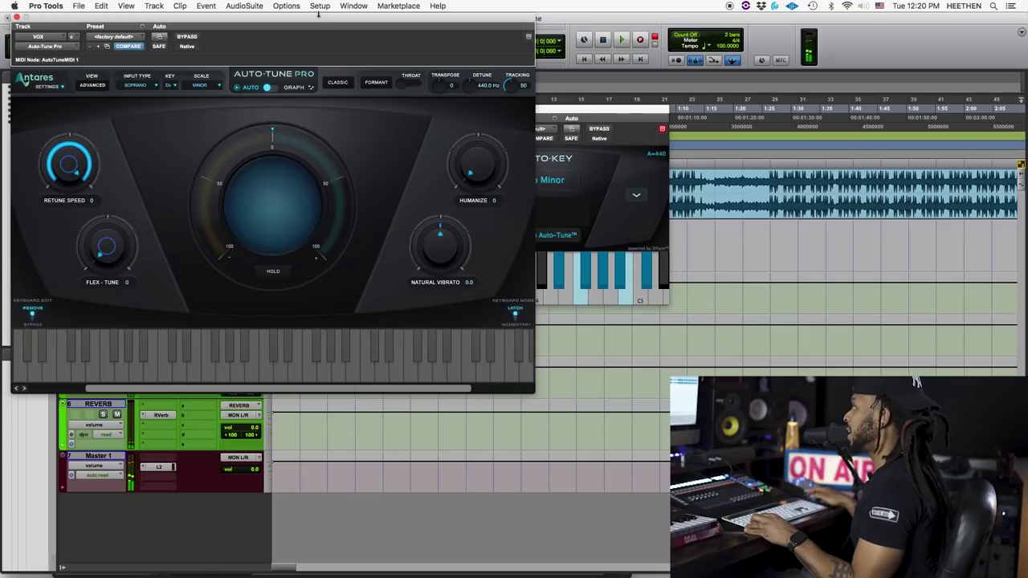
left_click_drag(318, 16, 350, 226)
left_click_drag(498, 108, 629, 98)
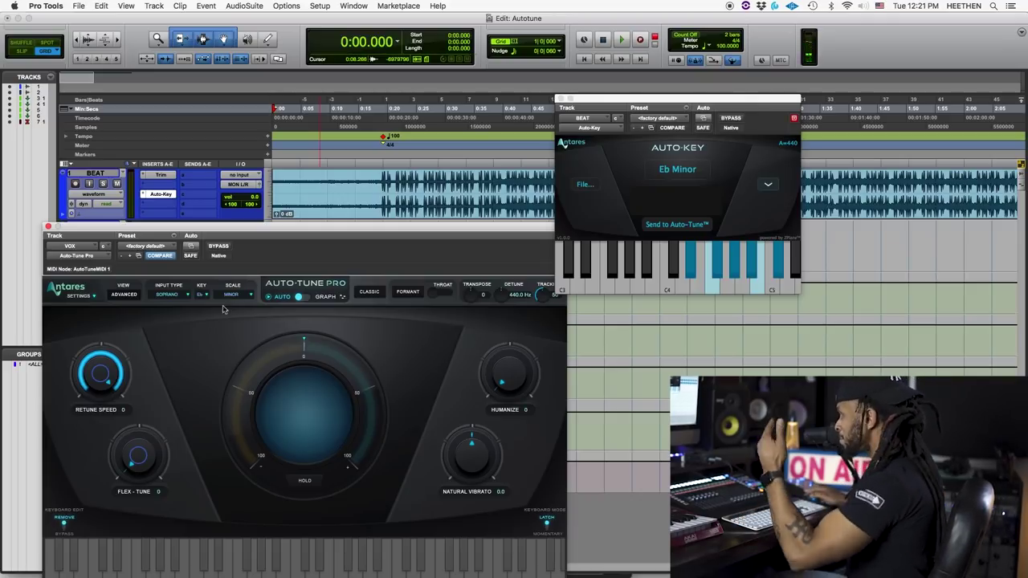
- Close the Auto-Key window and reposition the Auto-Tune Pro window over the timeline
left_click_drag(168, 226, 395, 228)
left_click(562, 98)
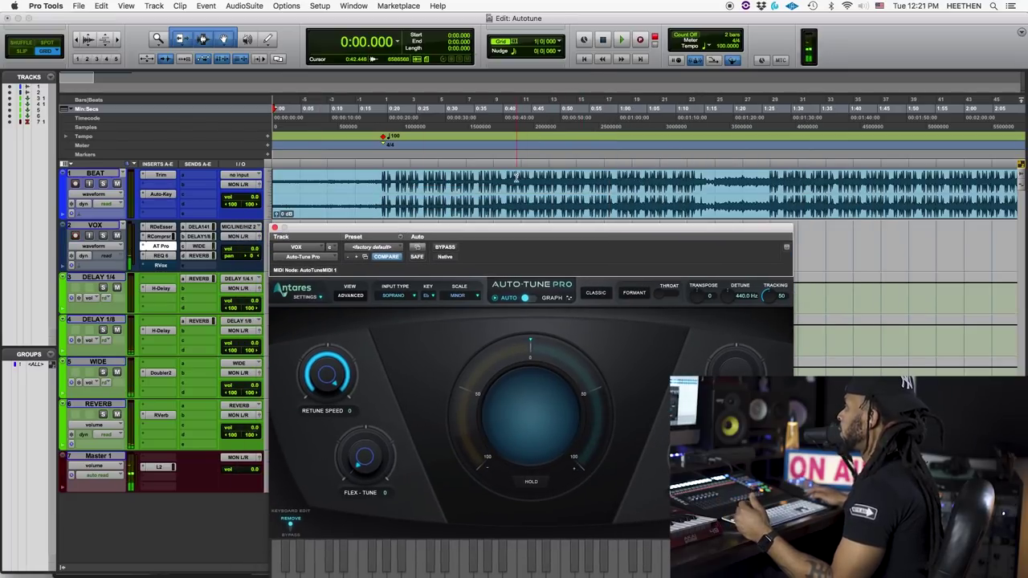
left_click_drag(509, 229, 515, 105)
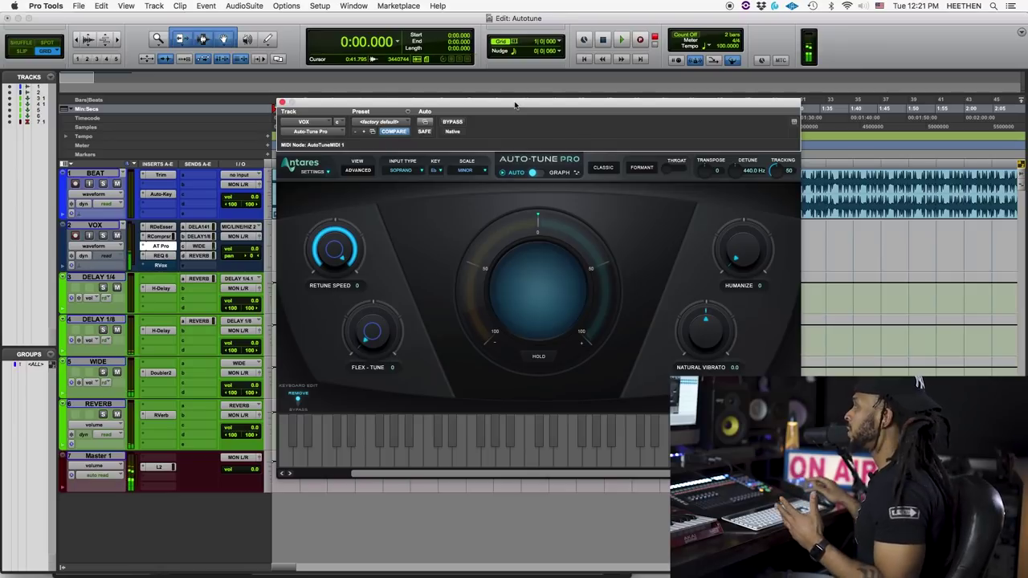
- Choose the Use Low Latency option in Auto-Tune Pro's settings and set the input type to Low Male
left_click(321, 171)
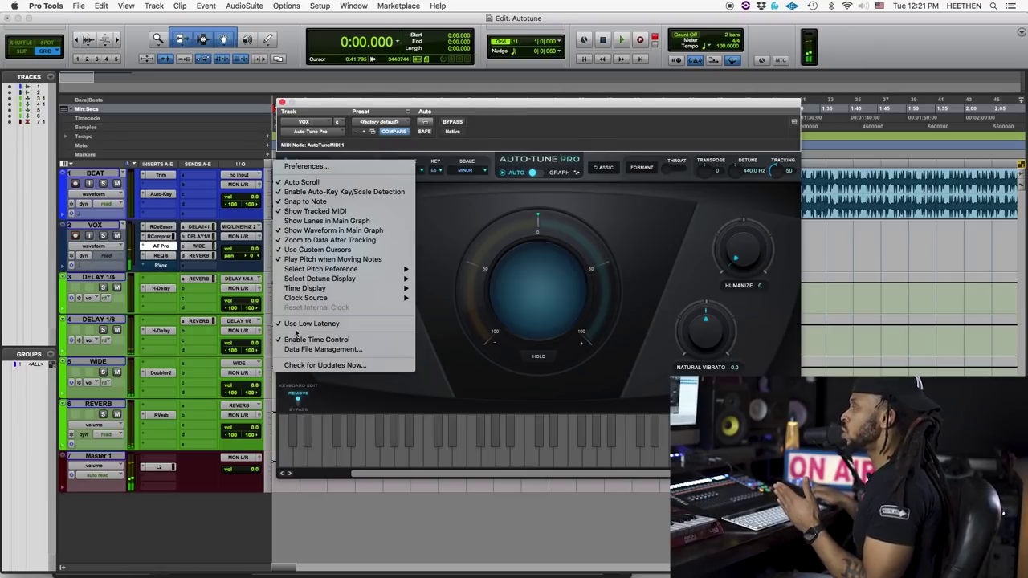
left_click(391, 324)
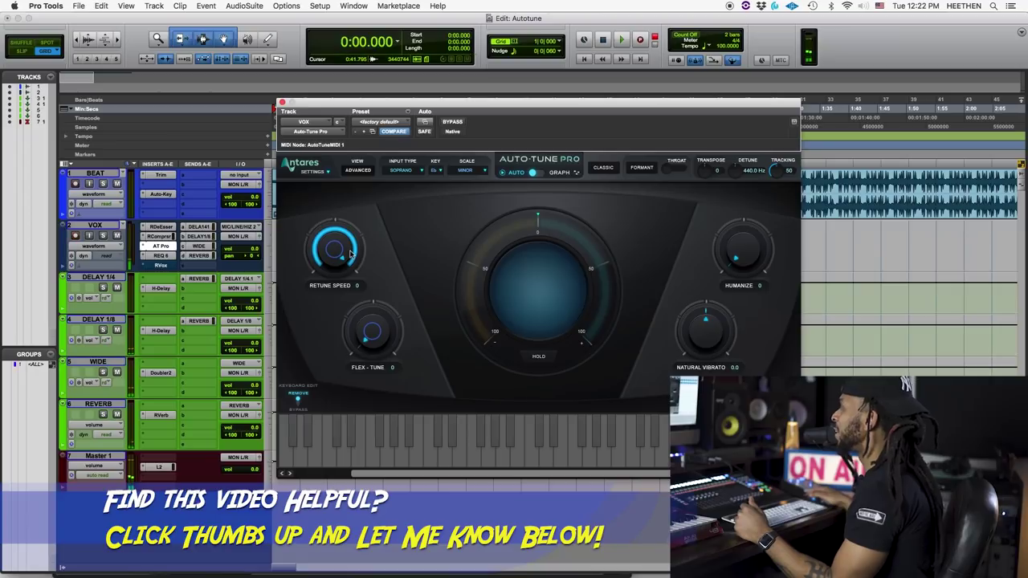
scroll(350, 254, "up", 1)
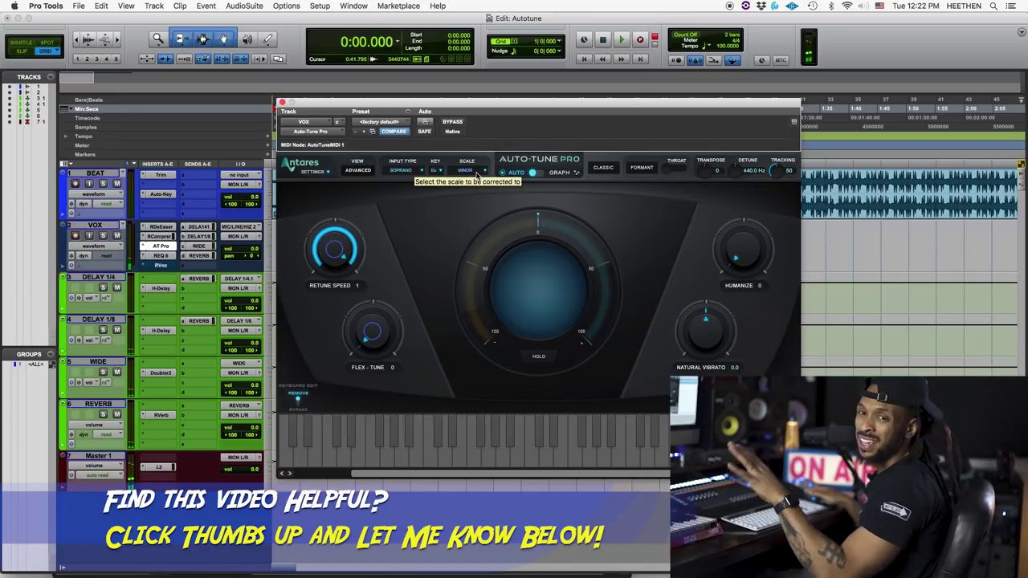
left_click(399, 176)
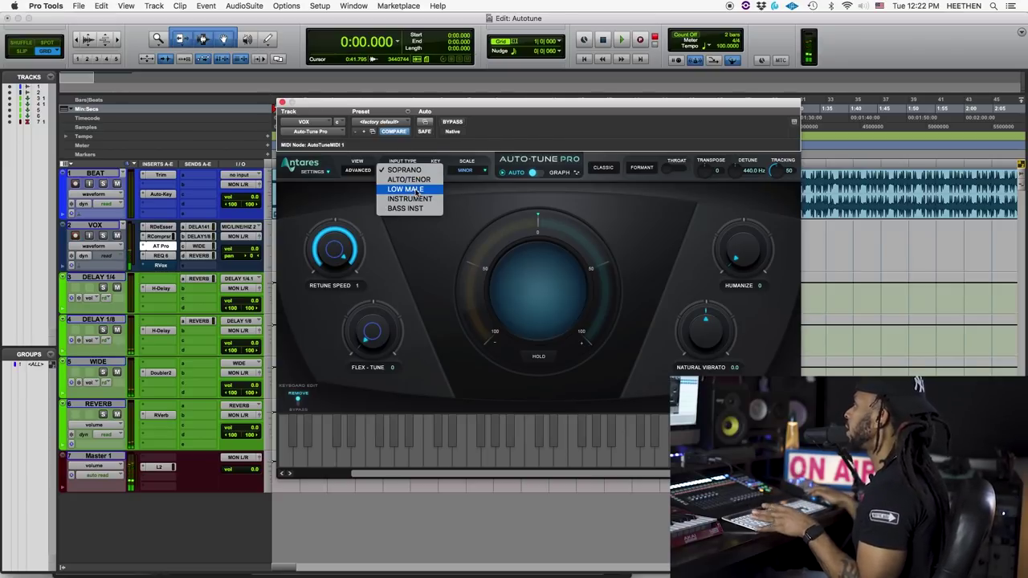
left_click(418, 191)
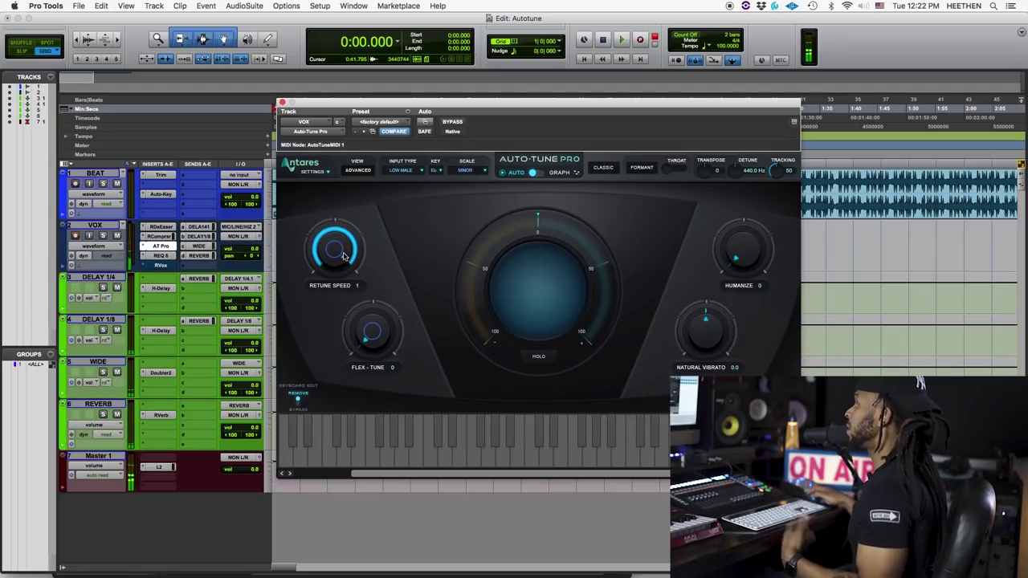
- Try a Retune Speed of 152 in Auto-Tune Pro and set it back to 0
left_click_drag(331, 269, 327, 254)
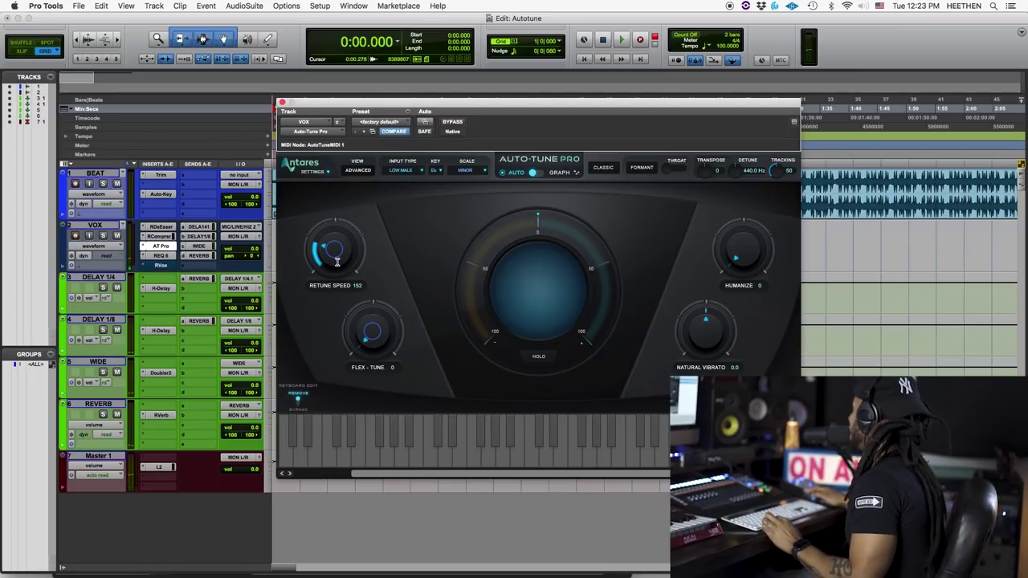
left_click_drag(347, 106, 486, 113)
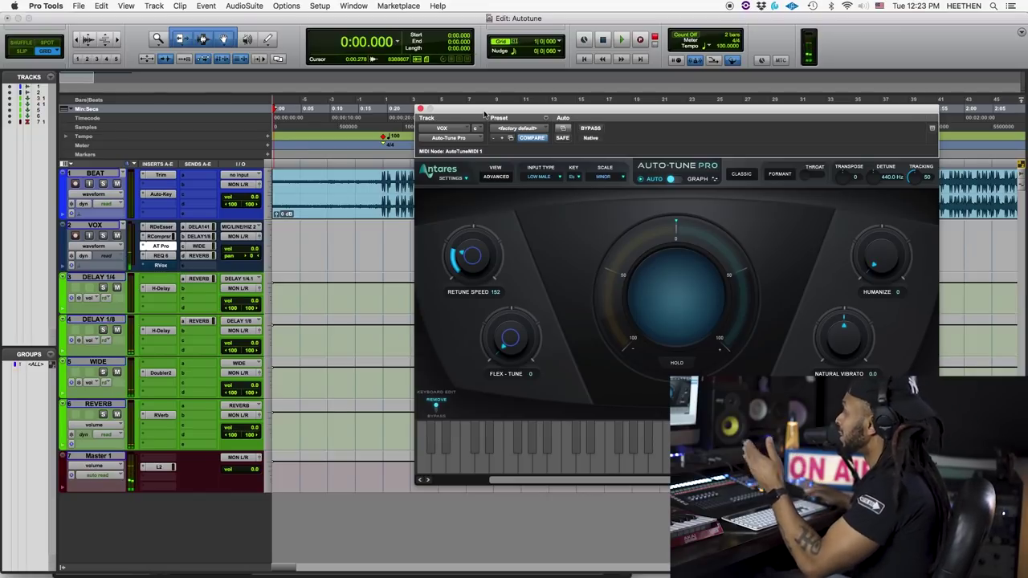
left_click_drag(476, 259, 471, 160)
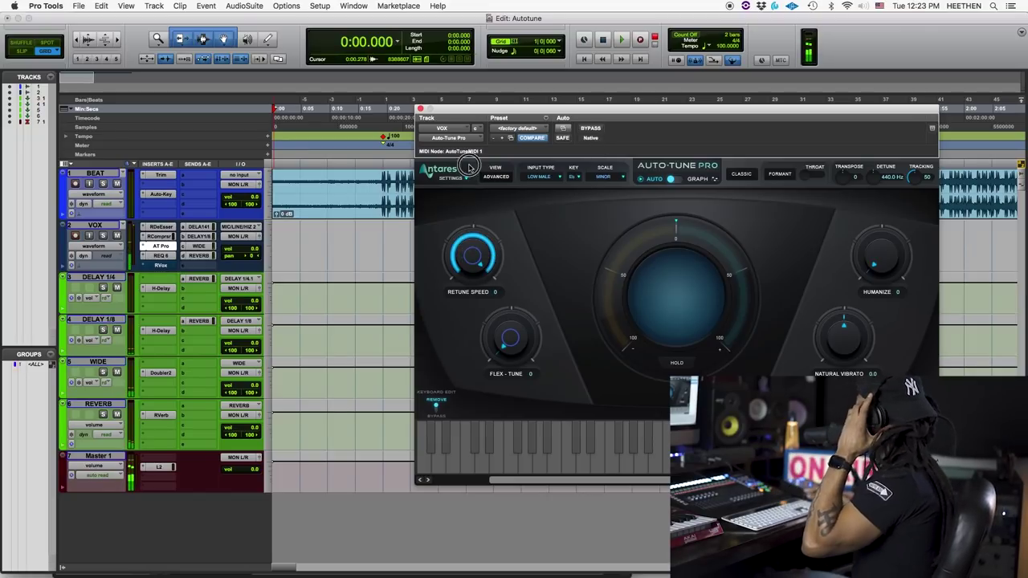
- Record a vocal take on the VOX track over the beat through Auto-Tune Pro
left_click(473, 130)
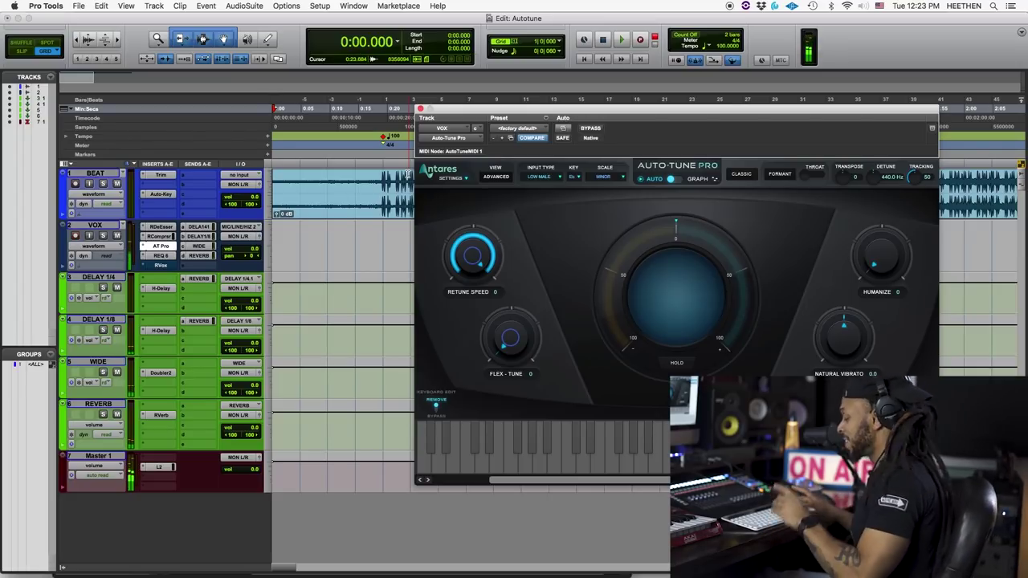
key("super+space")
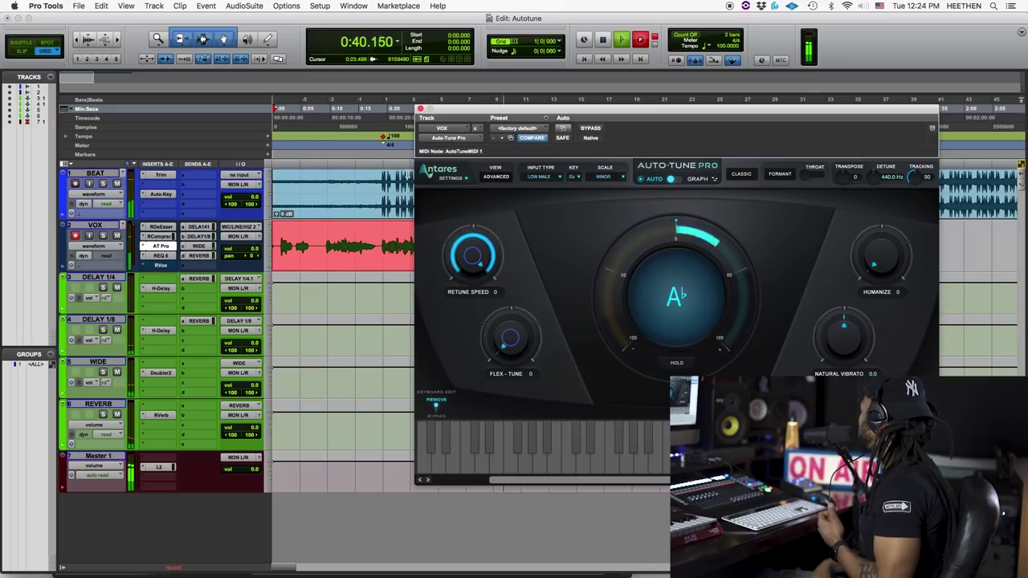
key("space")
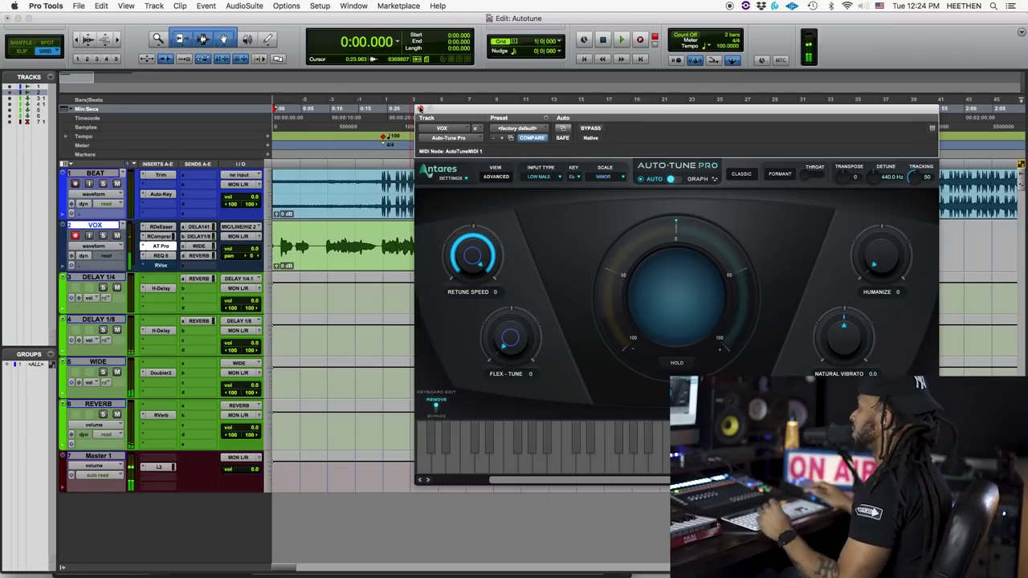
- Play back the recorded vocal from 0:19.200 with the Auto-Tune Pro window lowered slightly
left_click(384, 228)
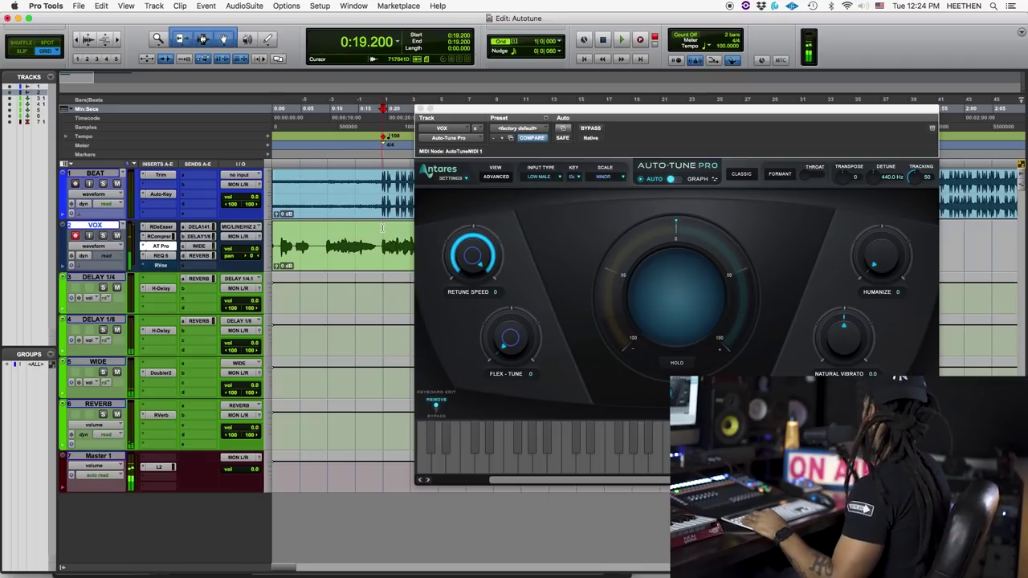
key("space")
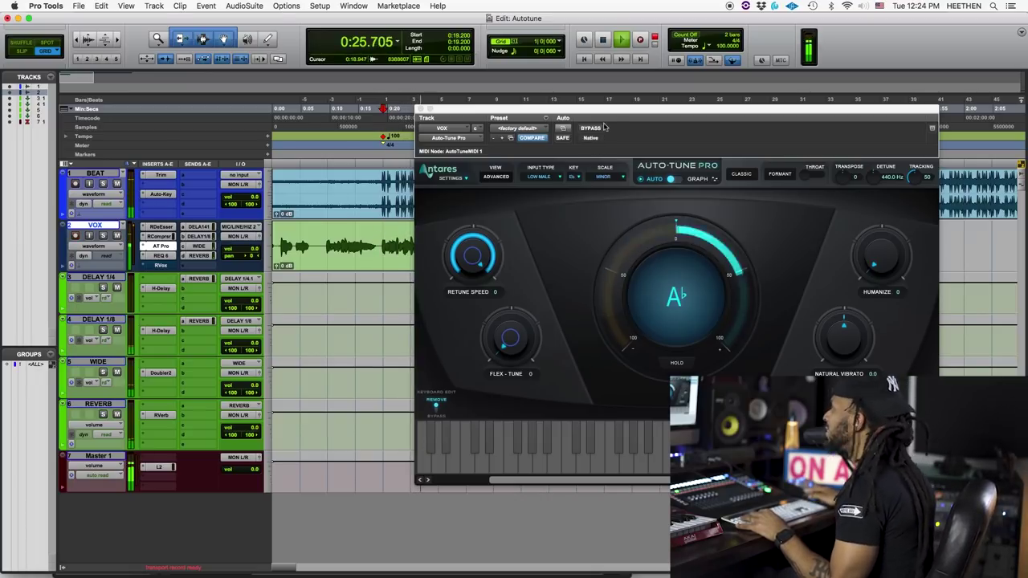
left_click(680, 137)
left_click_drag(641, 114, 631, 137)
key("space")
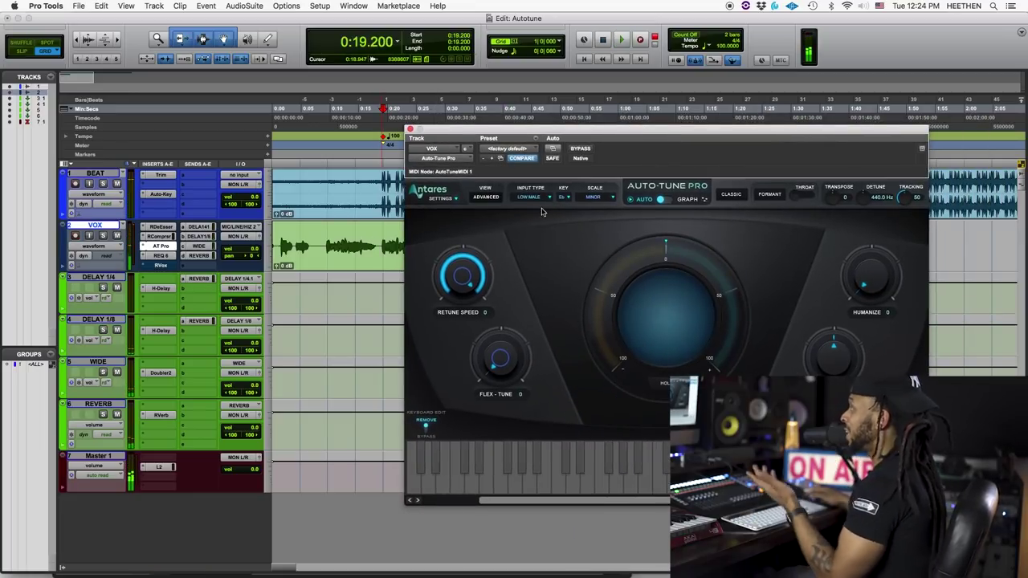
- Set Retune Speed to 44 and audition the vocal from 0:19.200
left_click_drag(457, 272, 452, 294)
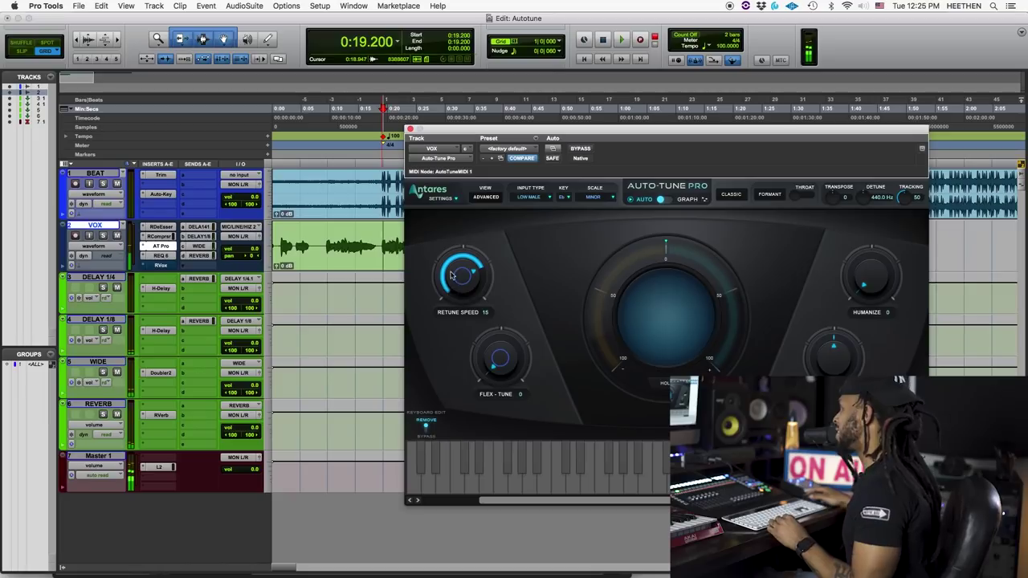
left_click_drag(470, 286, 465, 302)
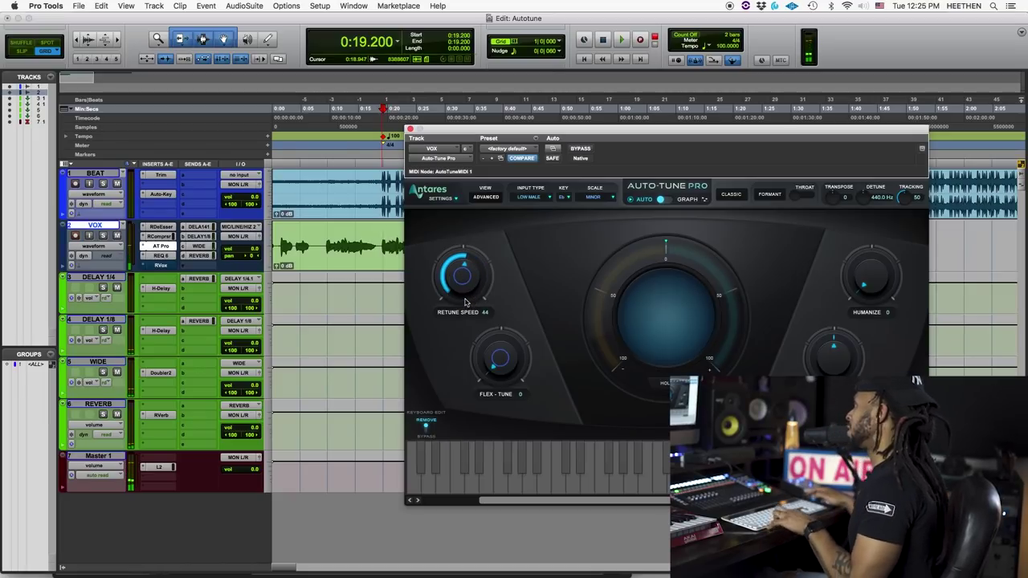
key("space")
left_click_drag(452, 131, 455, 229)
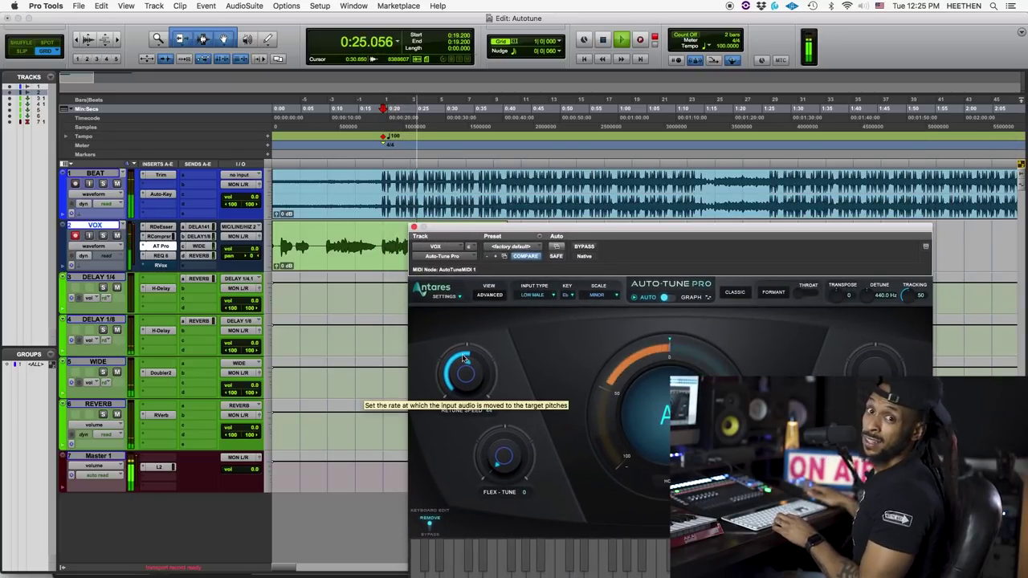
key("space")
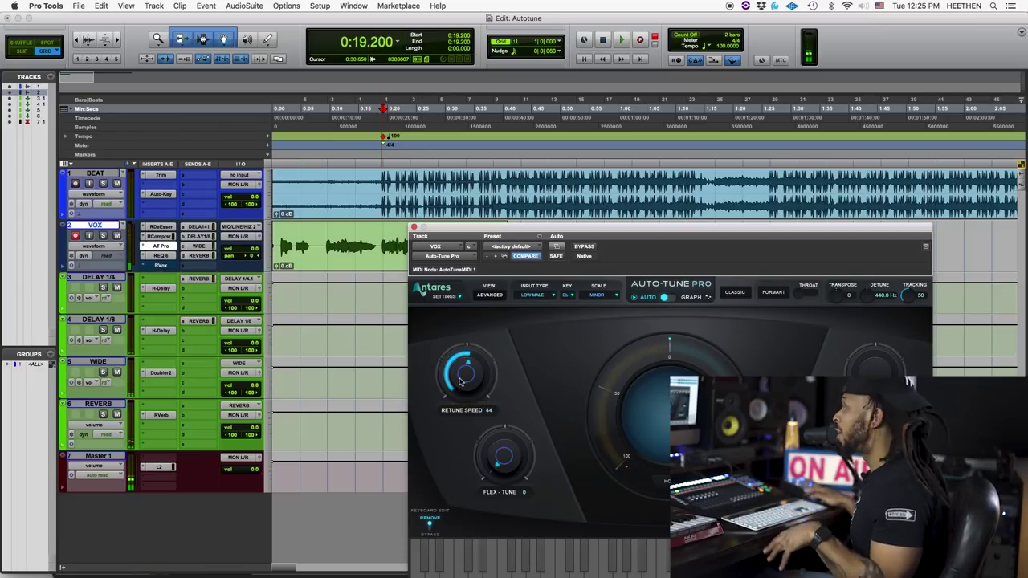
- Lower Retune Speed to 2 and audition the vocal while raising Flex-Tune to 45
left_click_drag(460, 392, 474, 365)
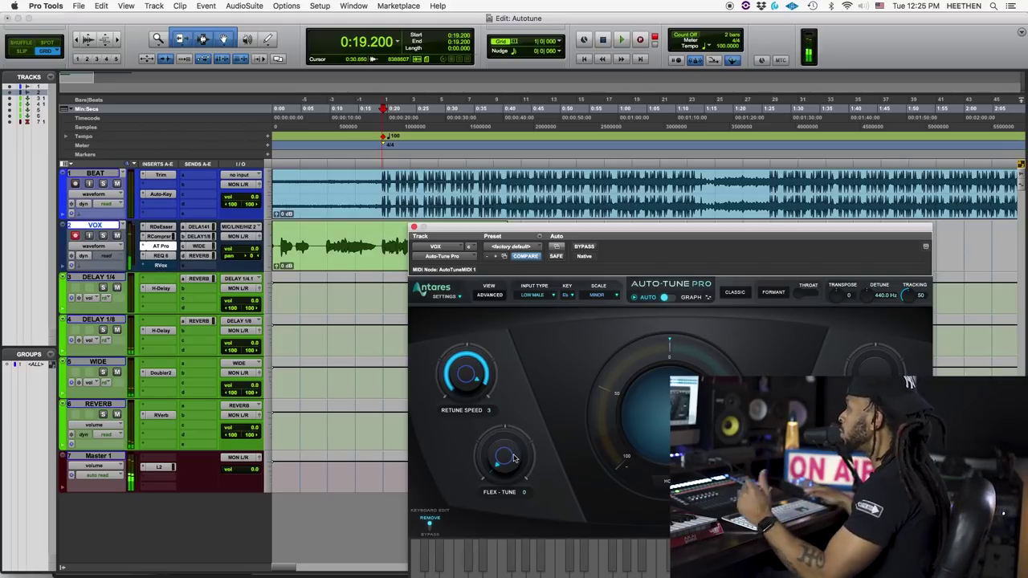
left_click_drag(527, 201, 525, 178)
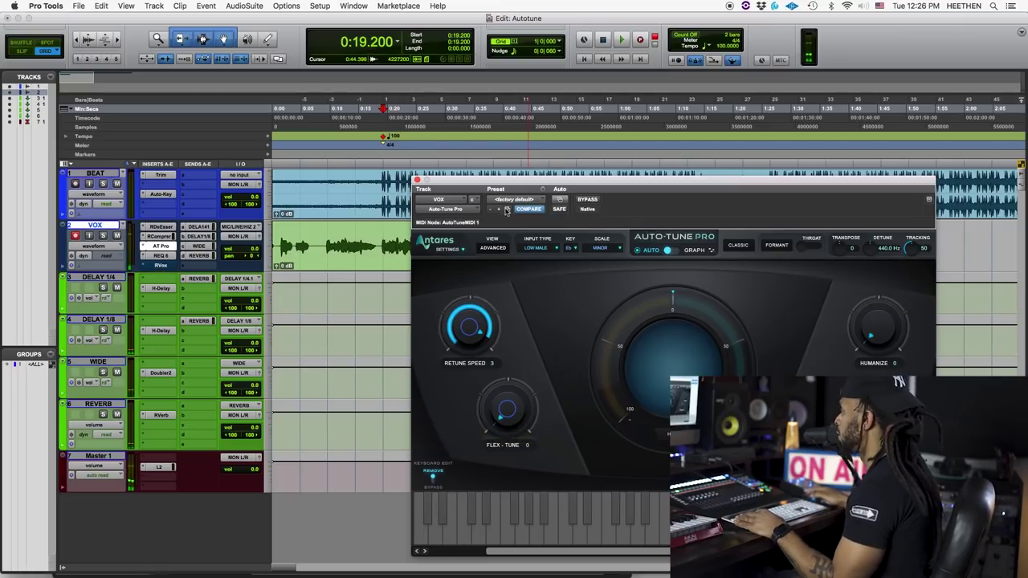
key("space")
left_click_drag(507, 413, 528, 411)
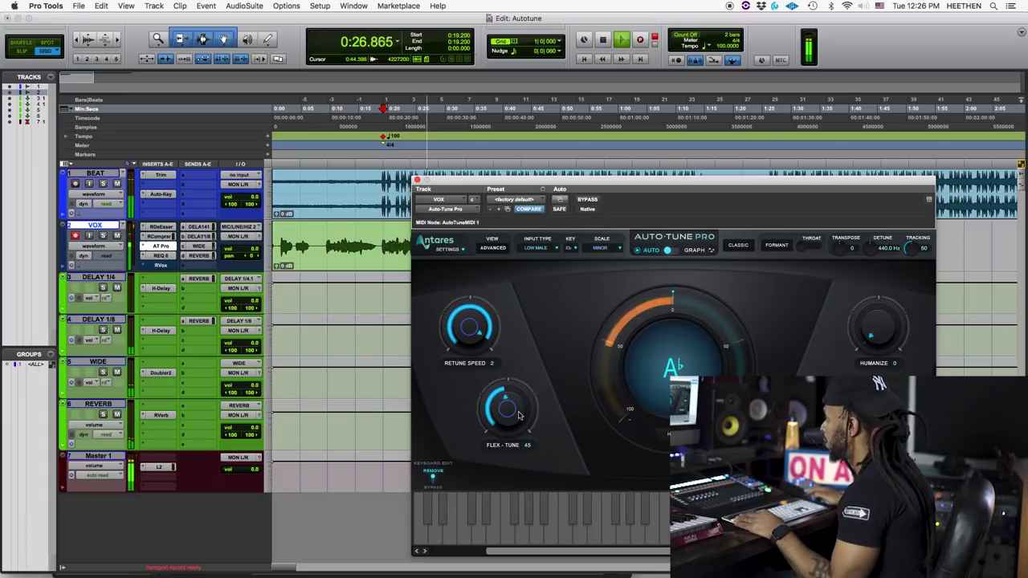
key("space")
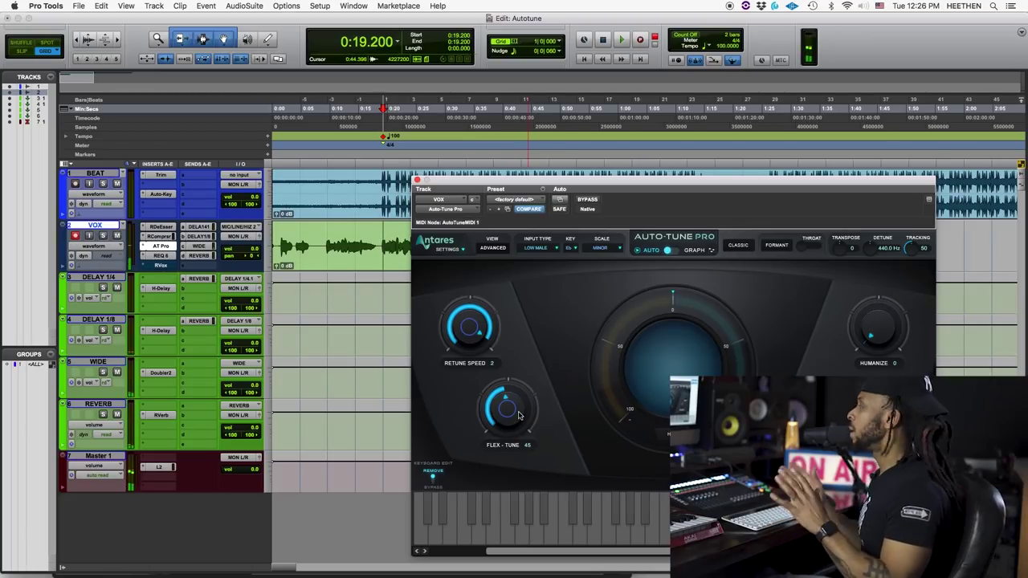
- Set Retune Speed to 0 and Flex-Tune to 53 in Auto-Tune Pro
left_click_drag(486, 352, 484, 332)
left_click_drag(515, 434, 514, 421)
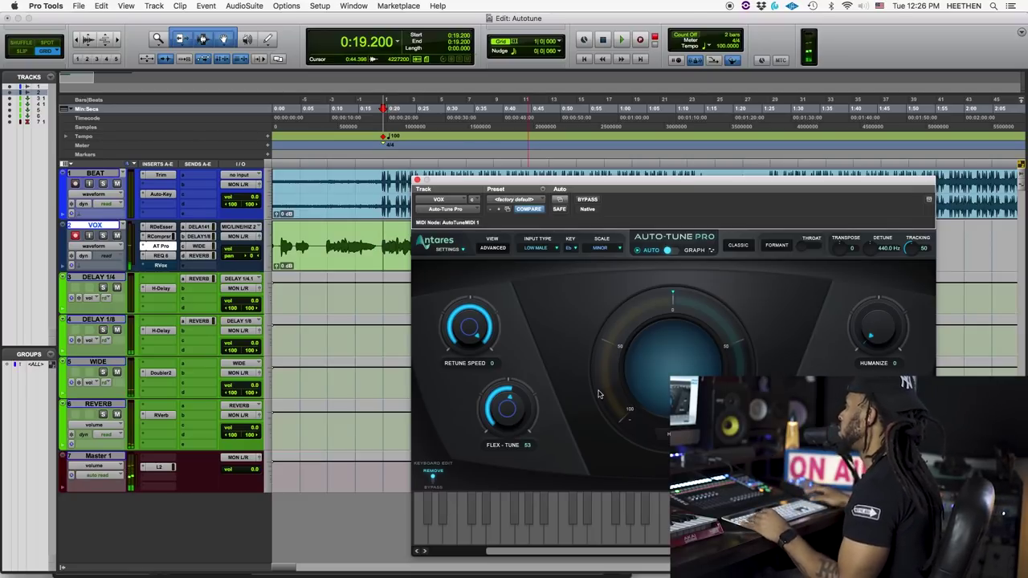
- Raise Humanize to 34 while playing back the recorded vocal from 0:19.200
left_click_drag(877, 342, 880, 330)
left_click_drag(584, 180, 510, 130)
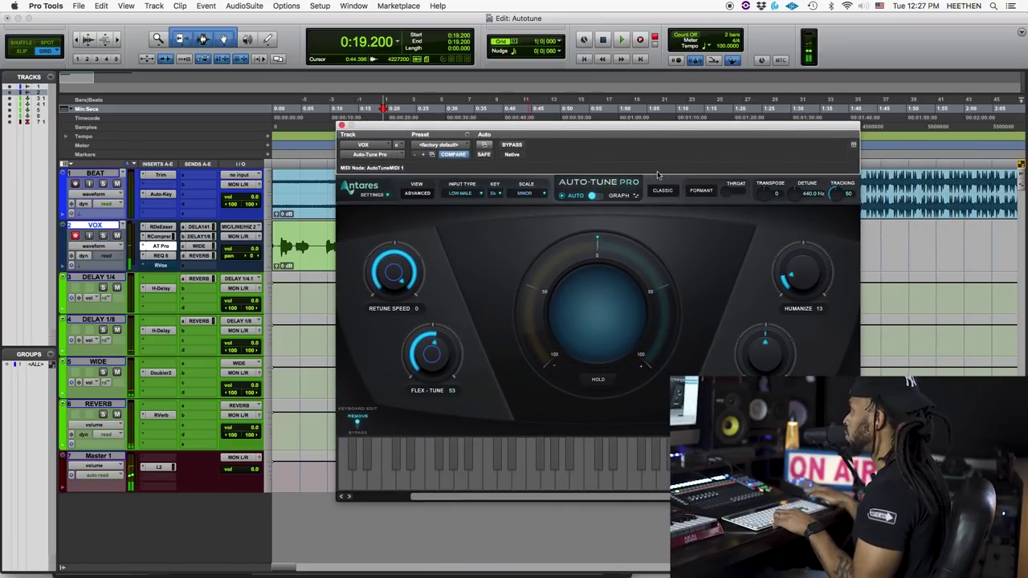
left_click_drag(631, 128, 564, 116)
key("space")
left_click_drag(755, 267, 755, 248)
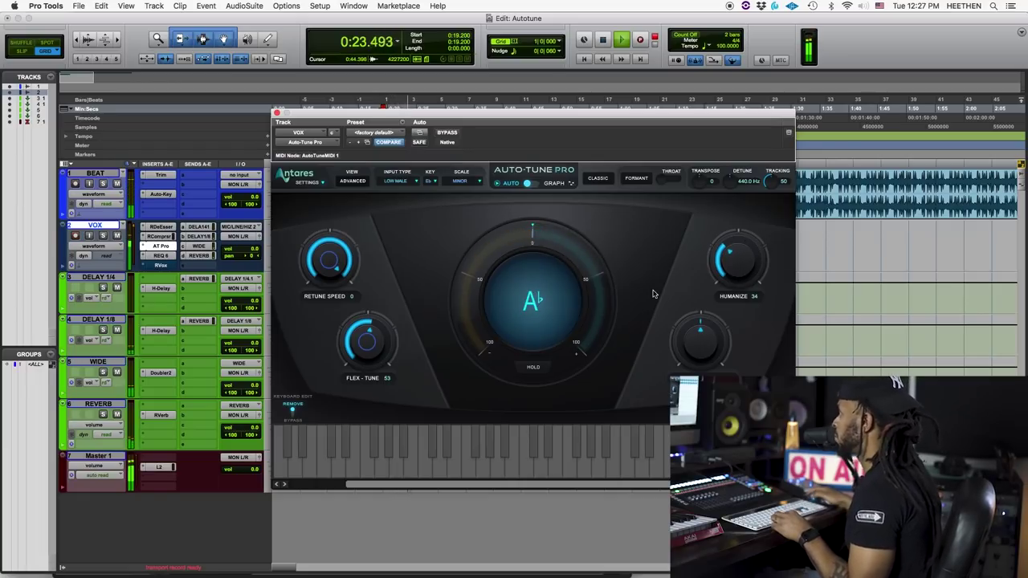
- Set Flex-Tune to 44 while auditioning the vocal, and stop playback
left_click_drag(366, 337, 367, 350)
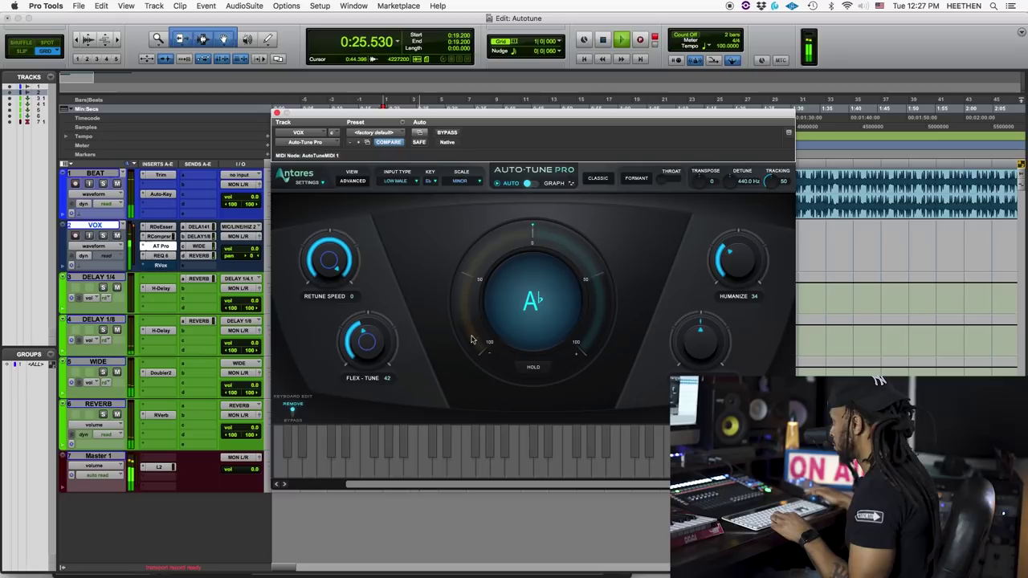
left_click_drag(374, 337, 375, 332)
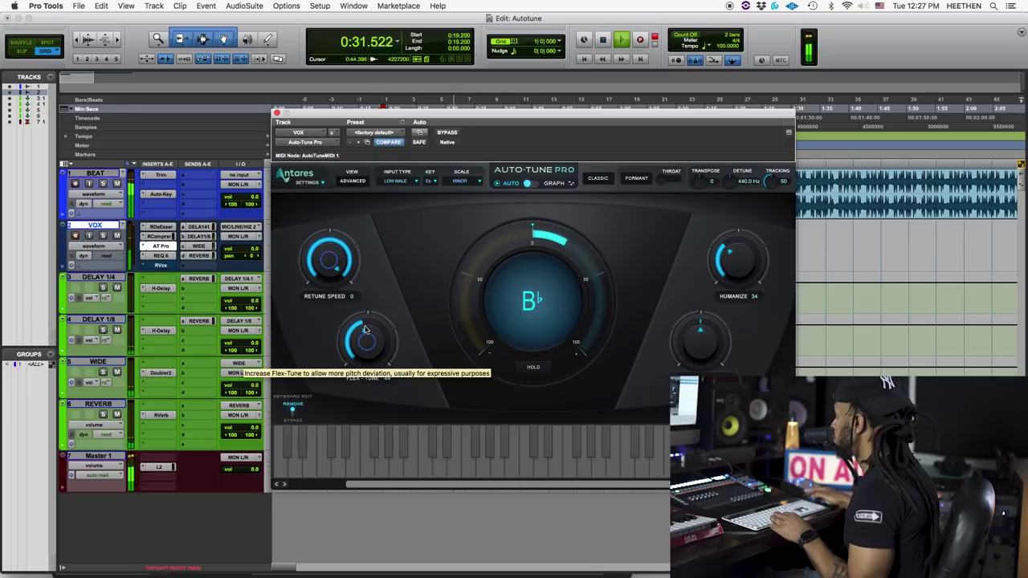
key("space")
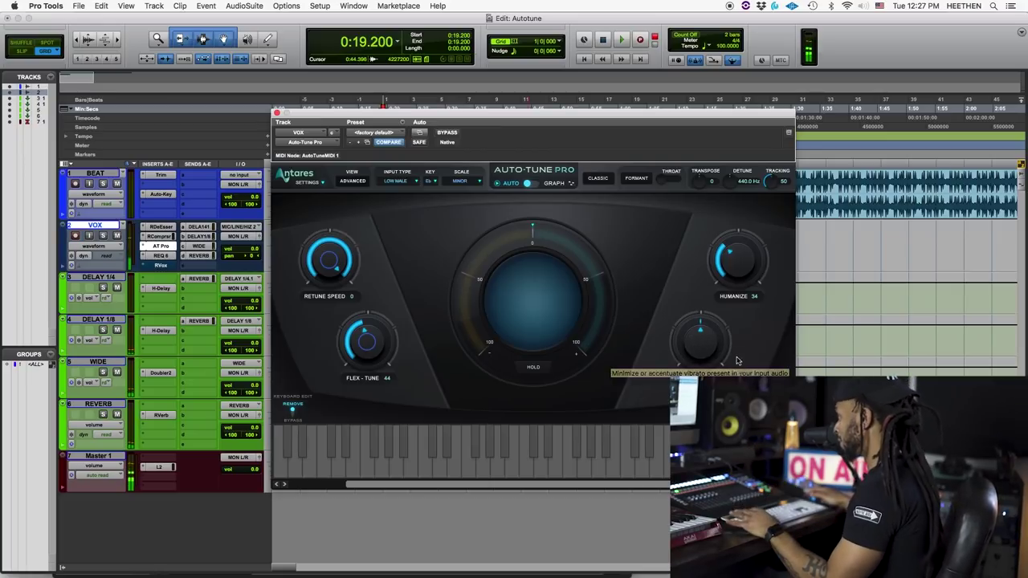
- Audition the vocal from 0:19.200 with Natural Vibrato lowered to -5.1 and Flex-Tune raised to 62
mouse_move(699, 344)
left_mouse_down()
mouse_move(706, 321)
mouse_move(698, 357)
left_mouse_up()
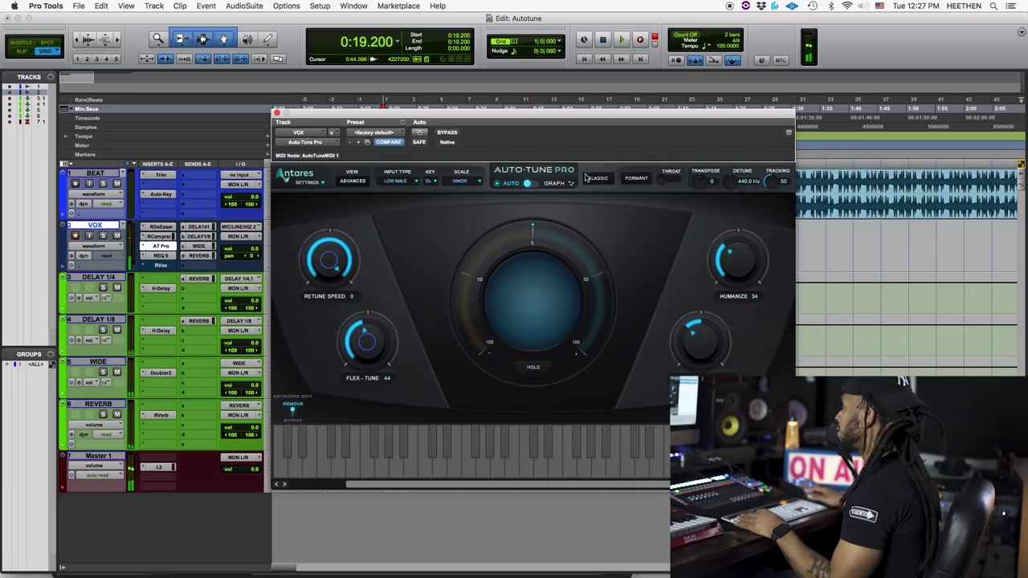
left_click_drag(571, 126, 564, 114)
key("space")
left_click(681, 328)
left_click_drag(680, 327, 680, 331)
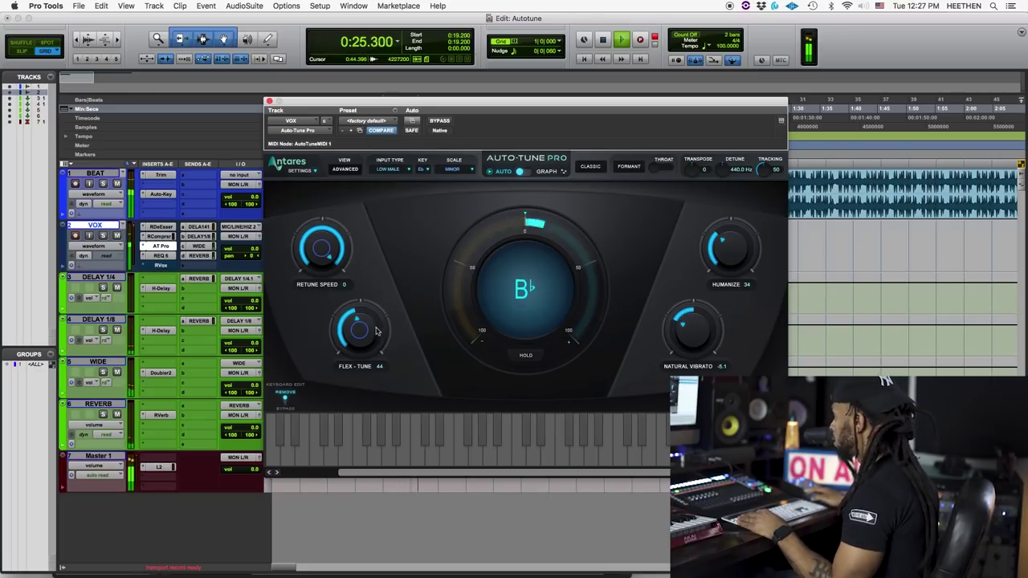
left_click_drag(374, 331, 382, 320)
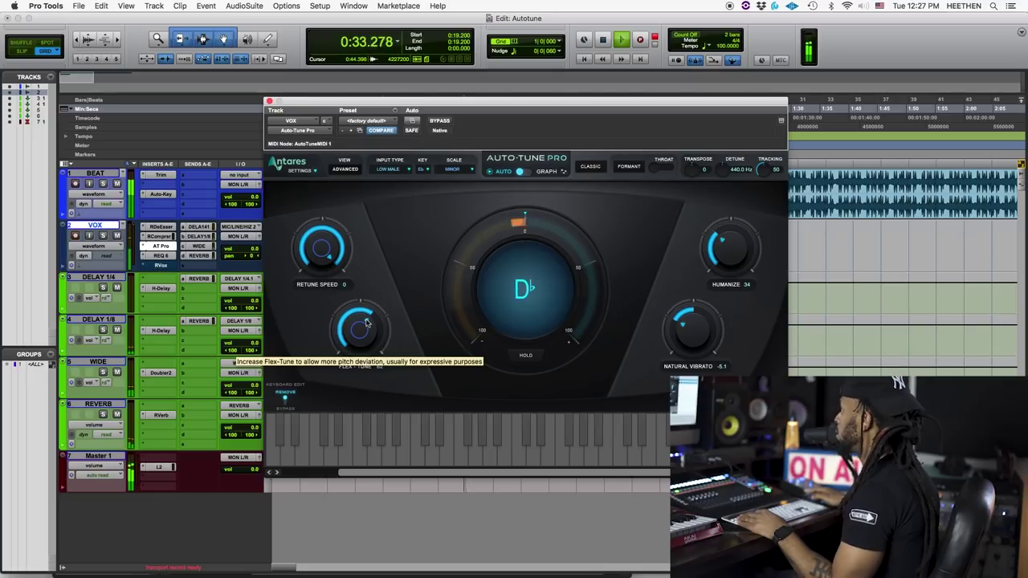
key("space")
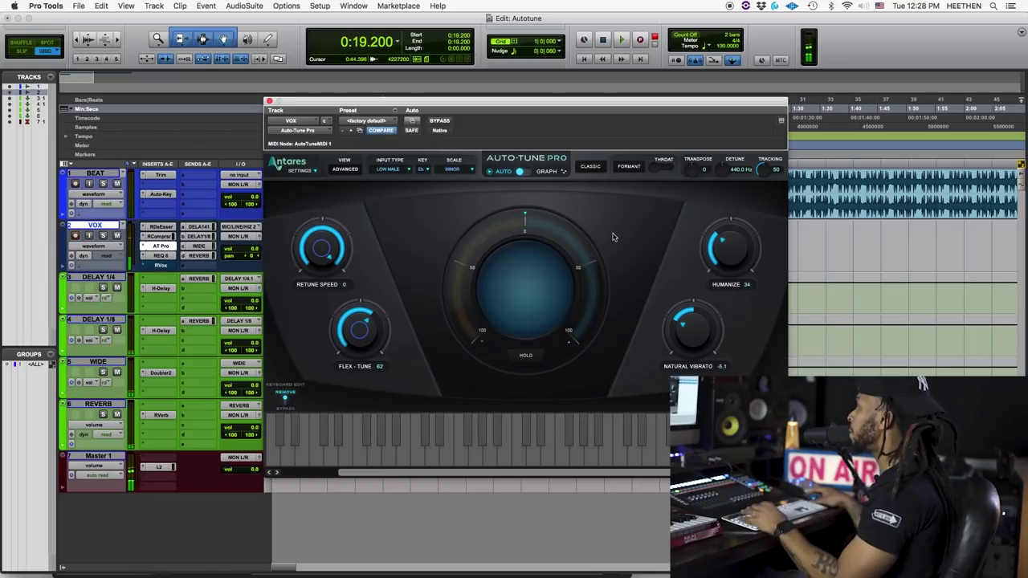
- Audition the vocal with Retune Speed at 6, Humanize at 23, Natural Vibrato at -3.9 and Flex-Tune at 73
key("space")
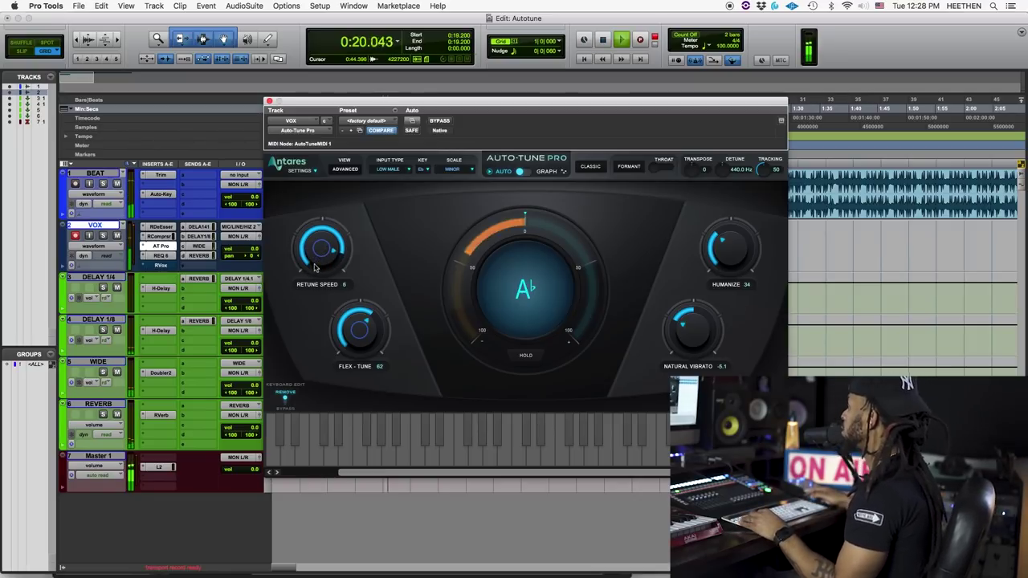
left_click_drag(717, 249, 715, 262)
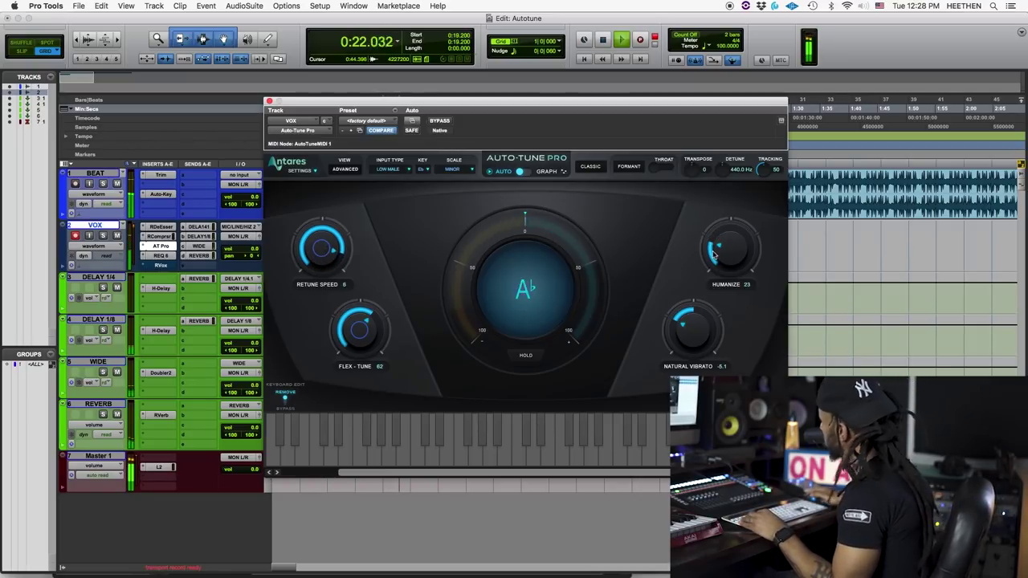
left_click_drag(696, 324, 677, 327)
left_click_drag(354, 343, 353, 335)
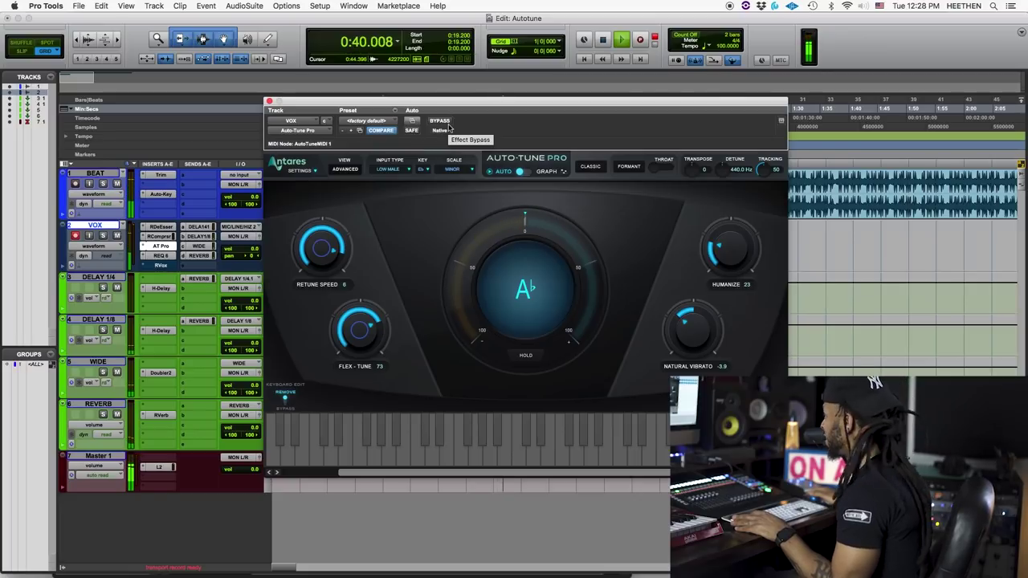
key("space")
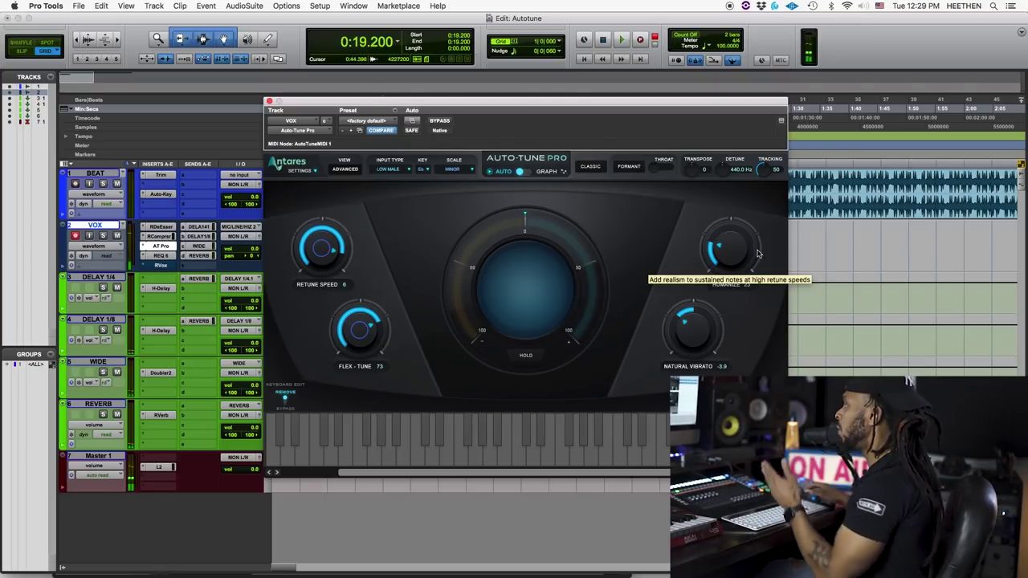
- Enable Classic mode and audition the vocal with Retune Speed 0, Natural Vibrato 0.0 and Humanize 12
left_click(593, 169)
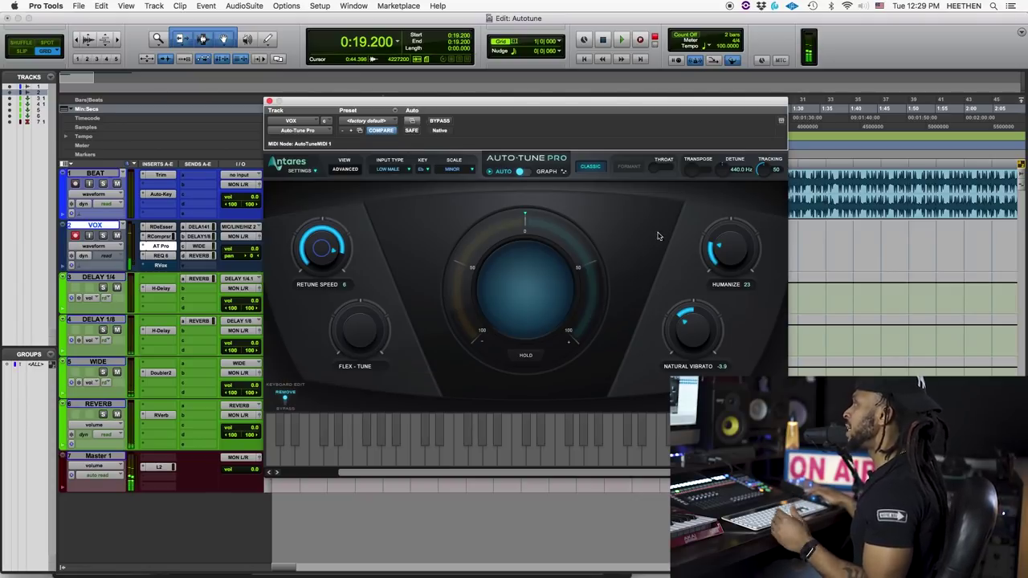
key("space")
left_click(724, 251, "alt")
left_click_drag(693, 331, 693, 319)
left_click(693, 319, "alt")
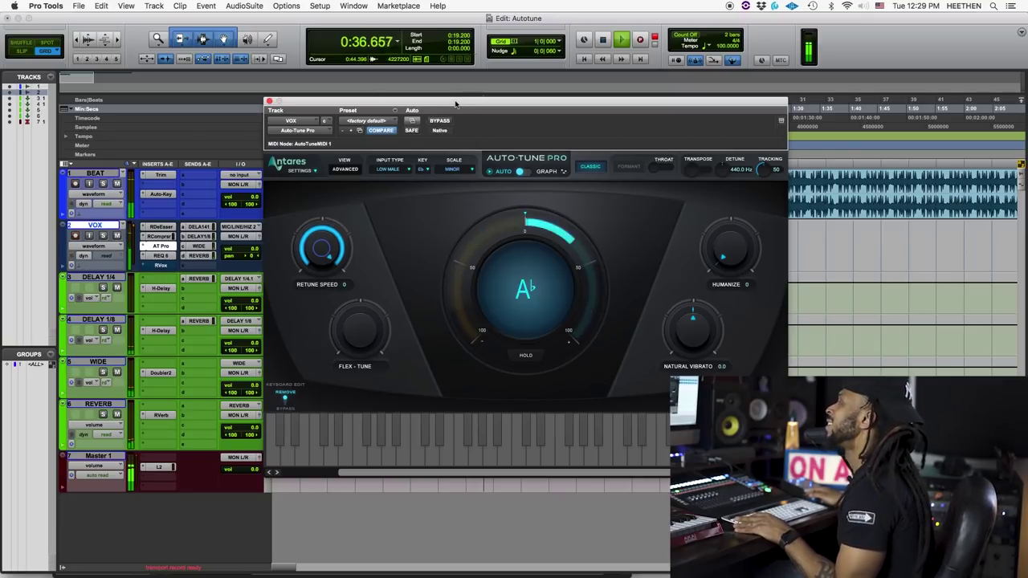
left_click_drag(727, 256, 727, 246)
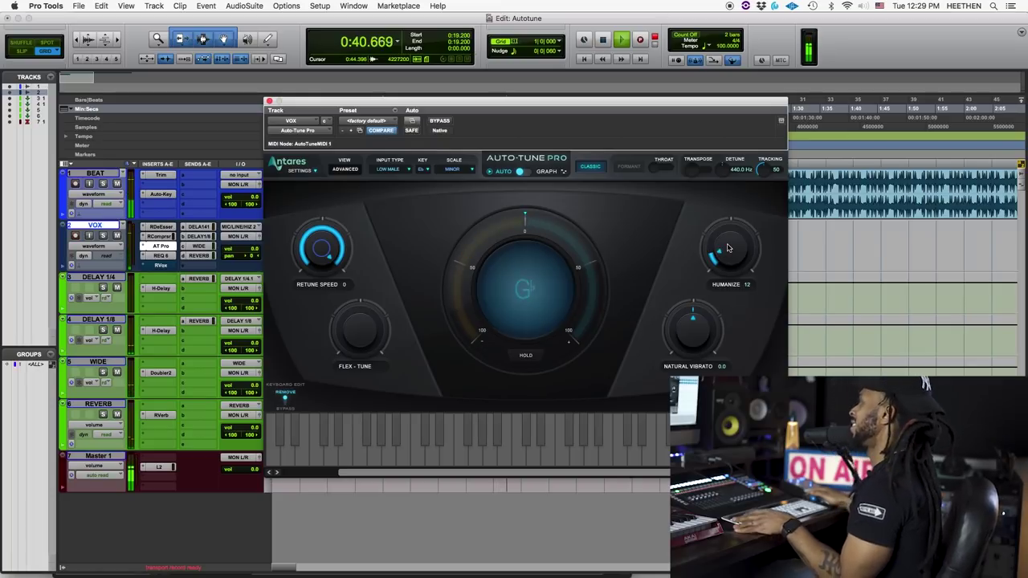
key("space")
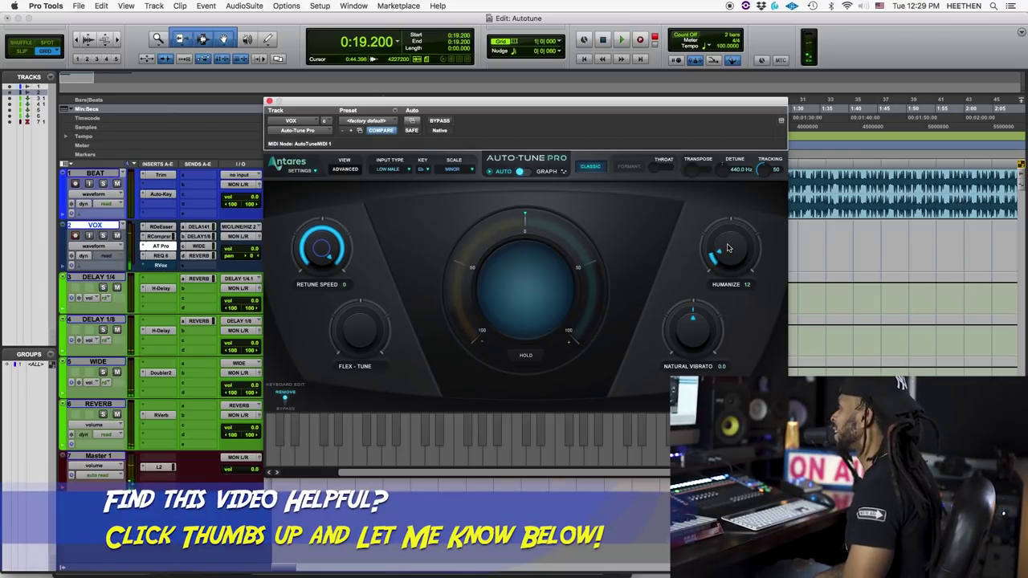
- Turn off Classic mode and enable Formant correction, moving the plug-in window clear of the timeline rulers
left_click(632, 170)
left_click(604, 168)
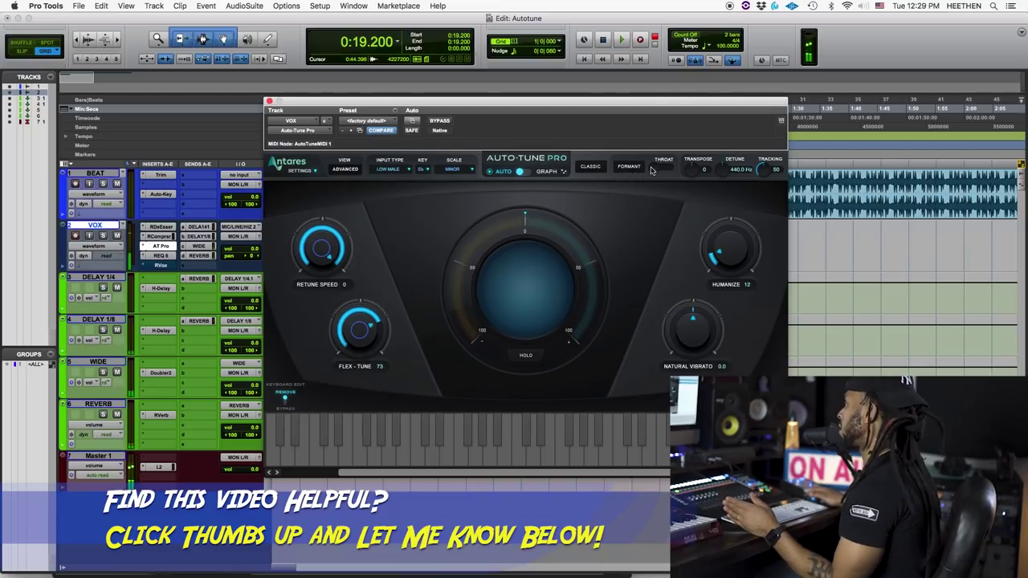
left_click(630, 169)
left_click_drag(621, 112, 622, 193)
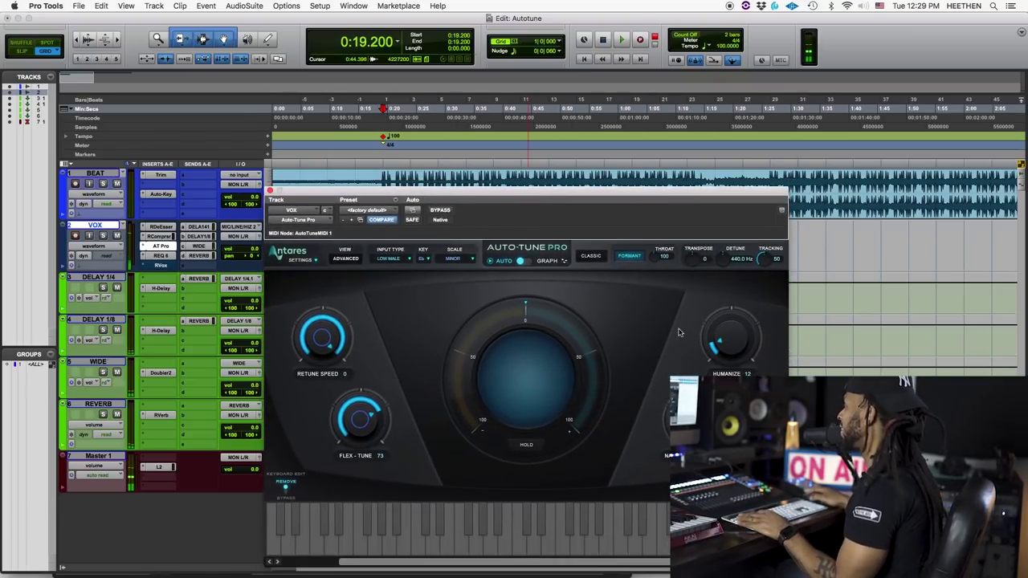
- Play the vocal from 0:19.200 while varying the Throat length, leaving it at 132
key("space")
left_click_drag(655, 262, 666, 237)
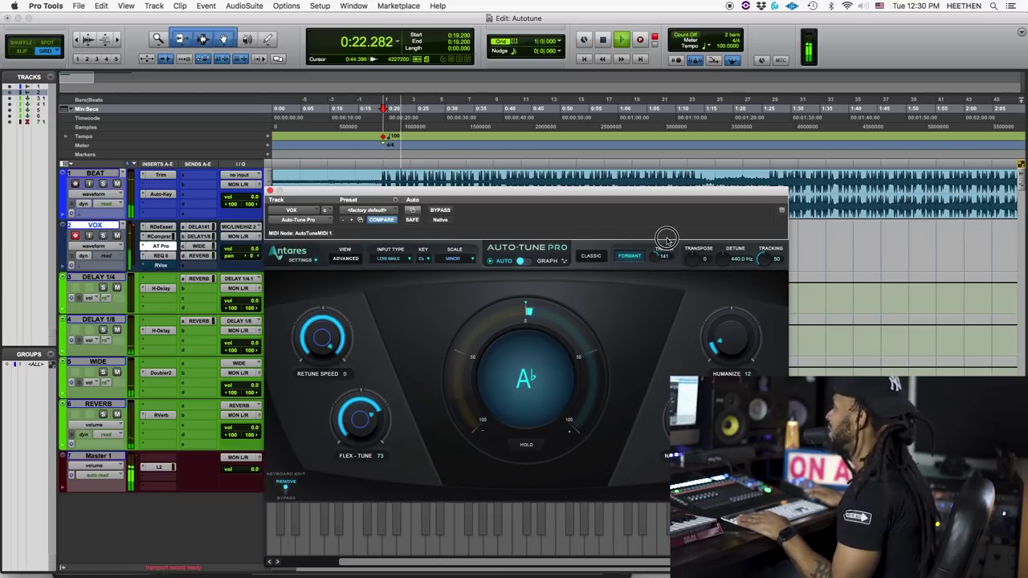
left_click_drag(666, 237, 654, 284)
key("space")
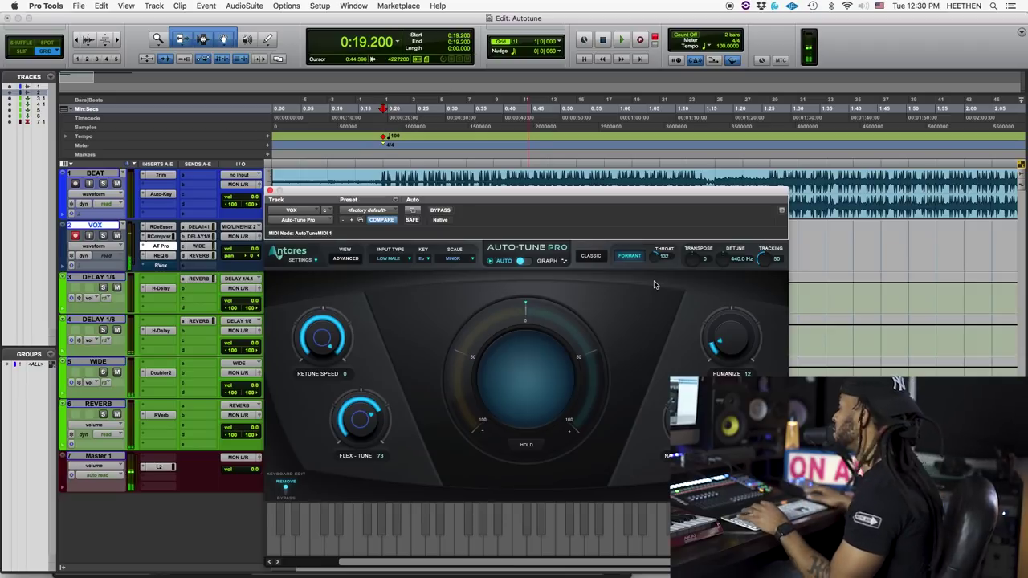
- Audition the vocal with Throat lowered to 73 and Humanize and Flex-Tune at 0, finishing with Throat raised to 155
key("space")
left_click_drag(658, 261, 655, 304)
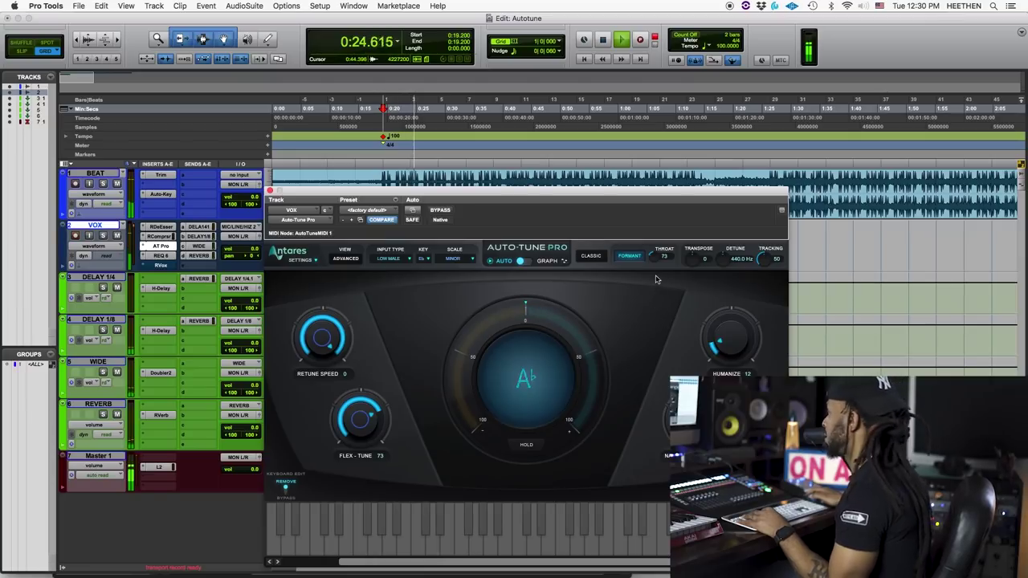
left_click_drag(731, 337, 731, 374)
left_click_drag(360, 418, 360, 450)
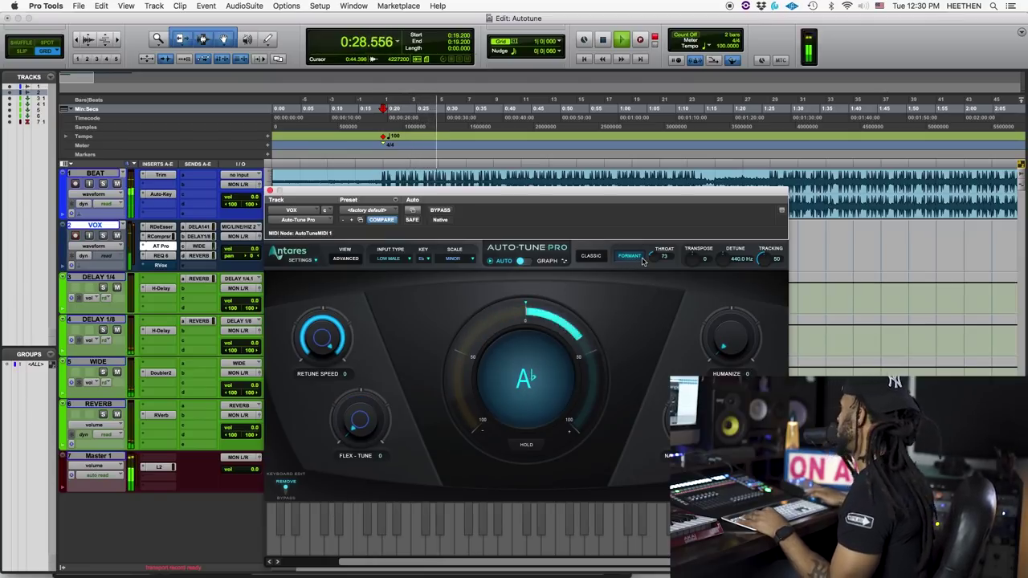
mouse_move(660, 254)
left_mouse_down()
mouse_move(667, 211)
mouse_move(664, 250)
mouse_move(667, 240)
left_mouse_up()
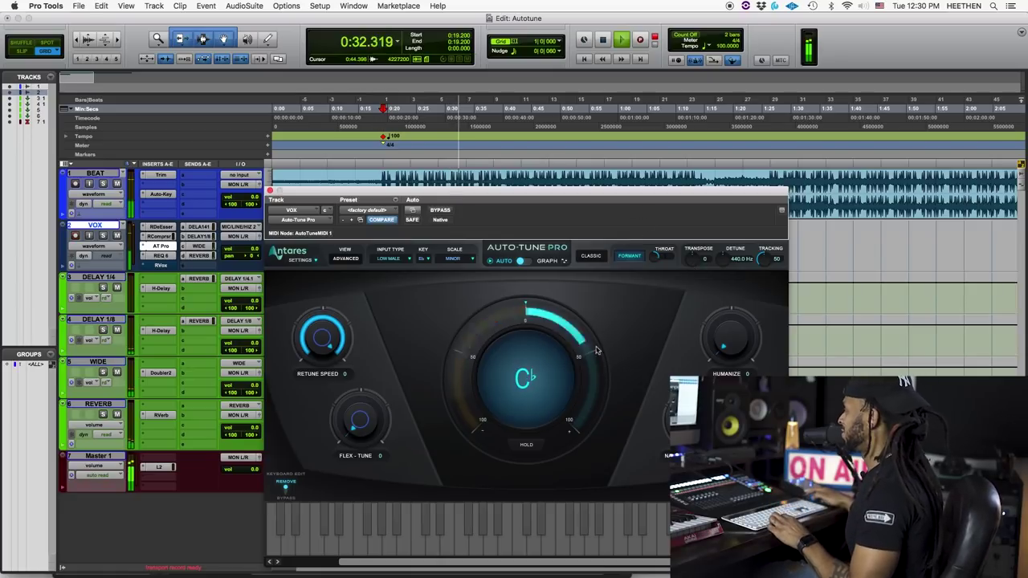
key("space")
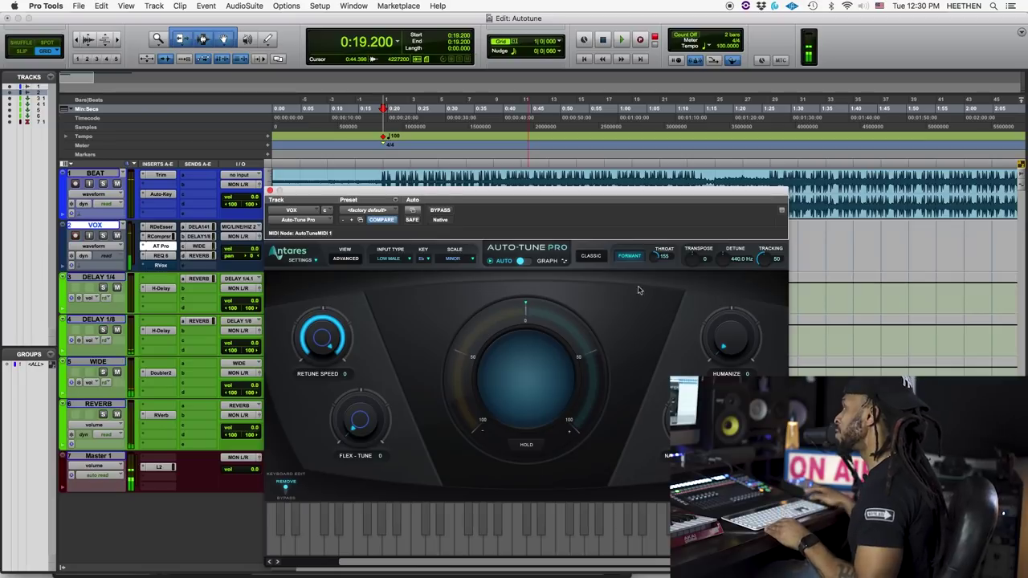
- Try Transpose values of 6 and 1 while auditioning the vocal, and return Transpose to 0
scroll(696, 265, "up", 6)
key("space")
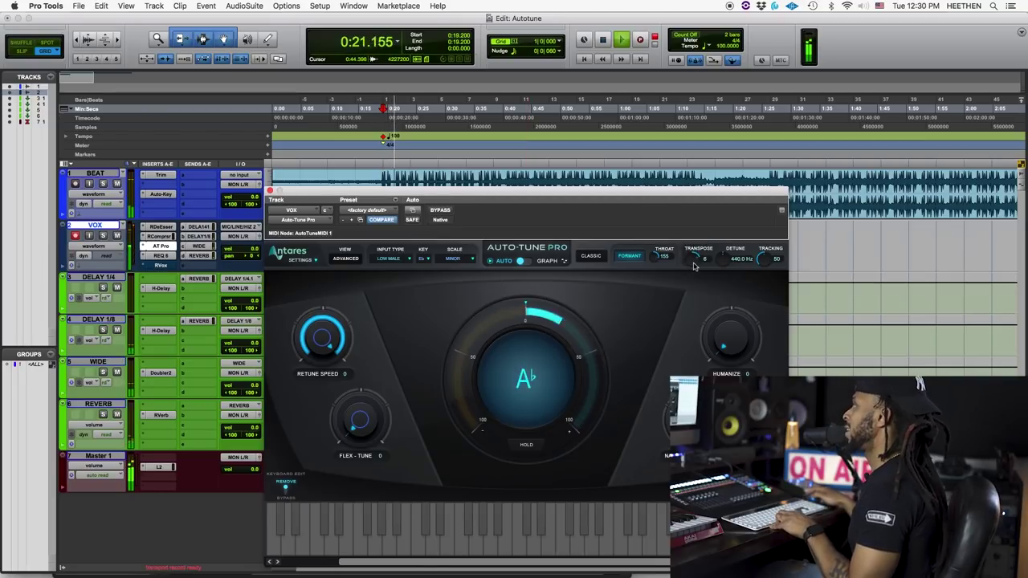
scroll(693, 272, "down", 3)
scroll(692, 274, "down", 3)
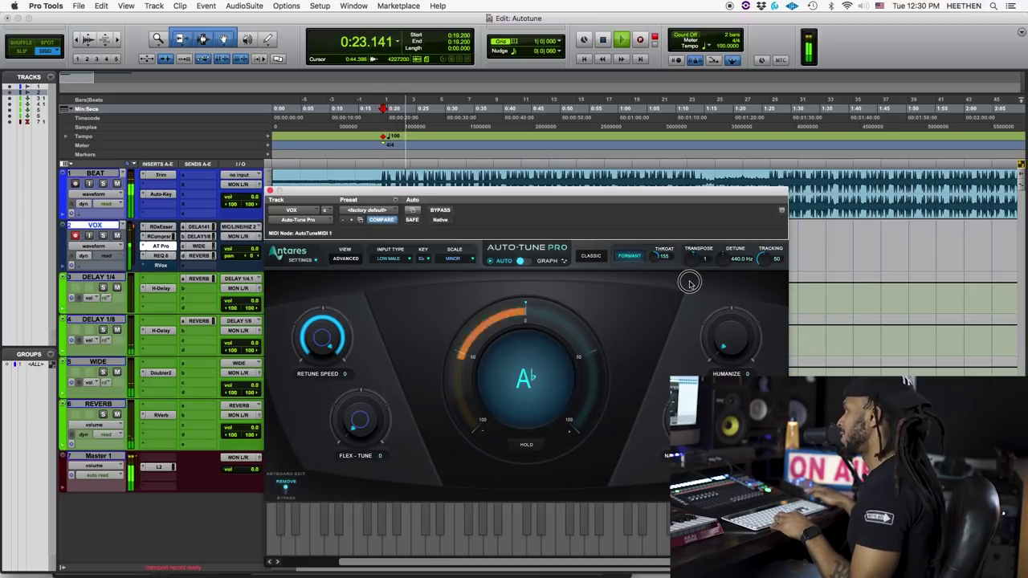
key("space")
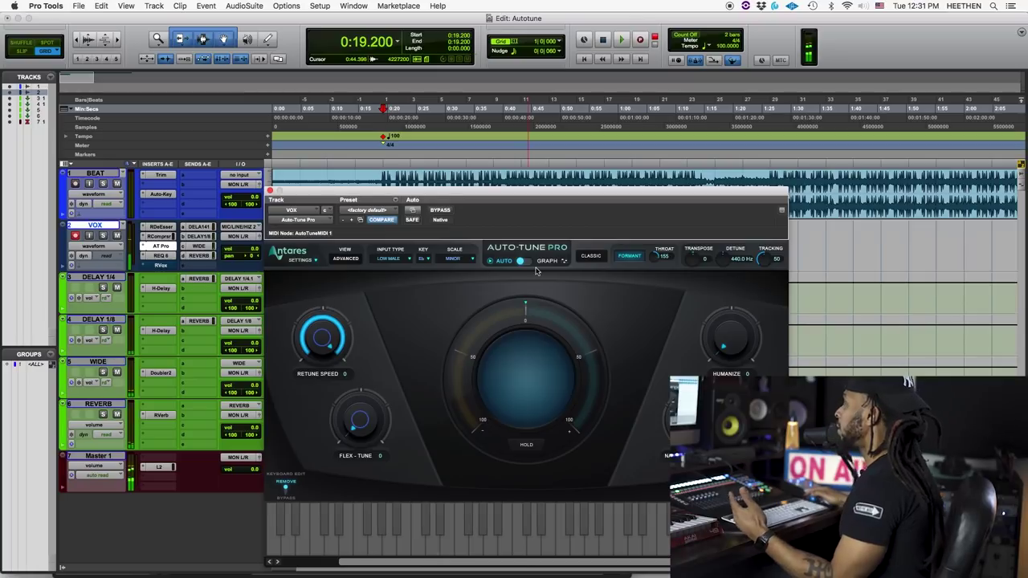
- Show the Advanced view and toggle the bypass and remove switches of the Eb scale note on and off
left_click(346, 260)
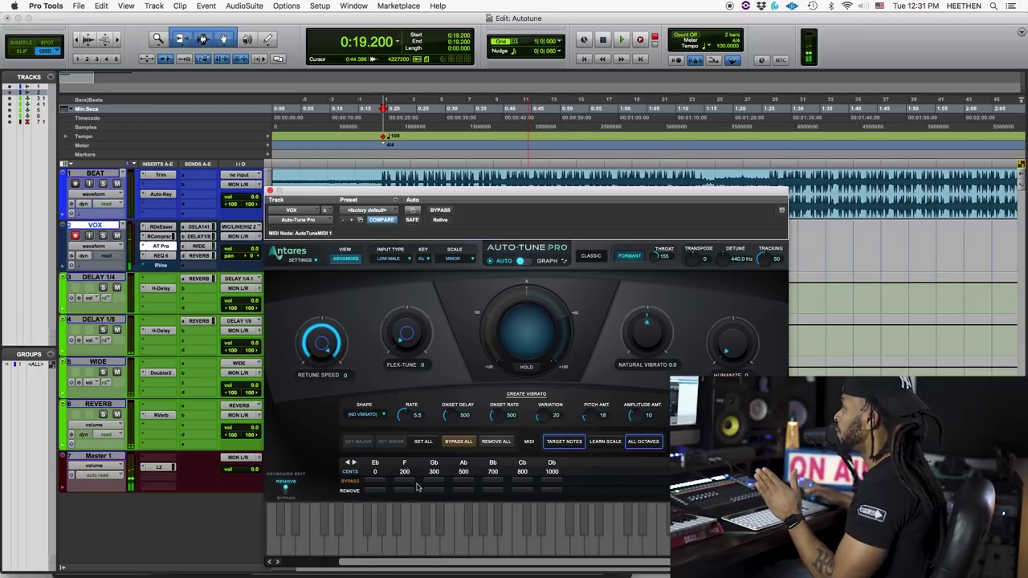
left_click(375, 481)
left_click(378, 482)
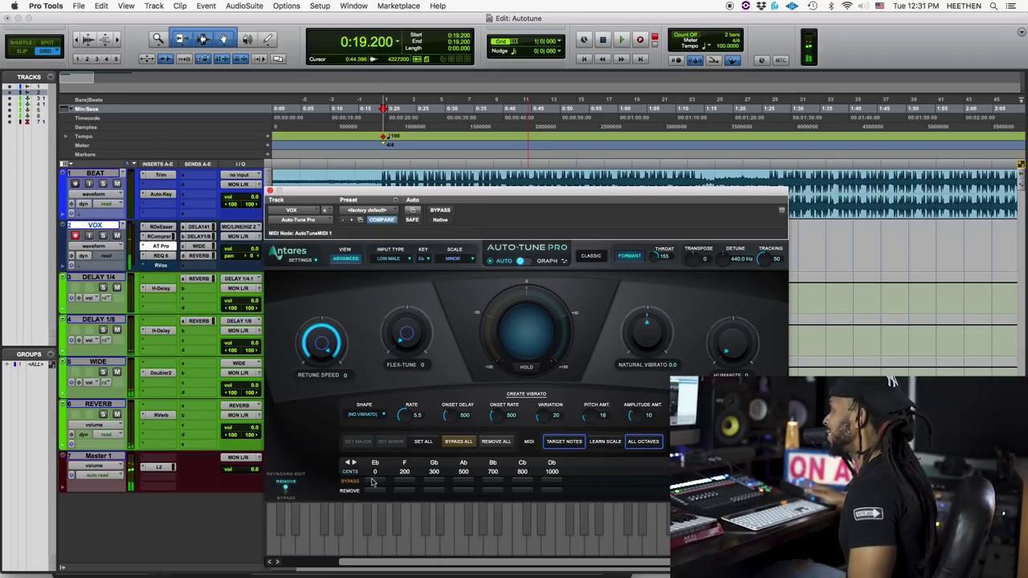
left_click(375, 491)
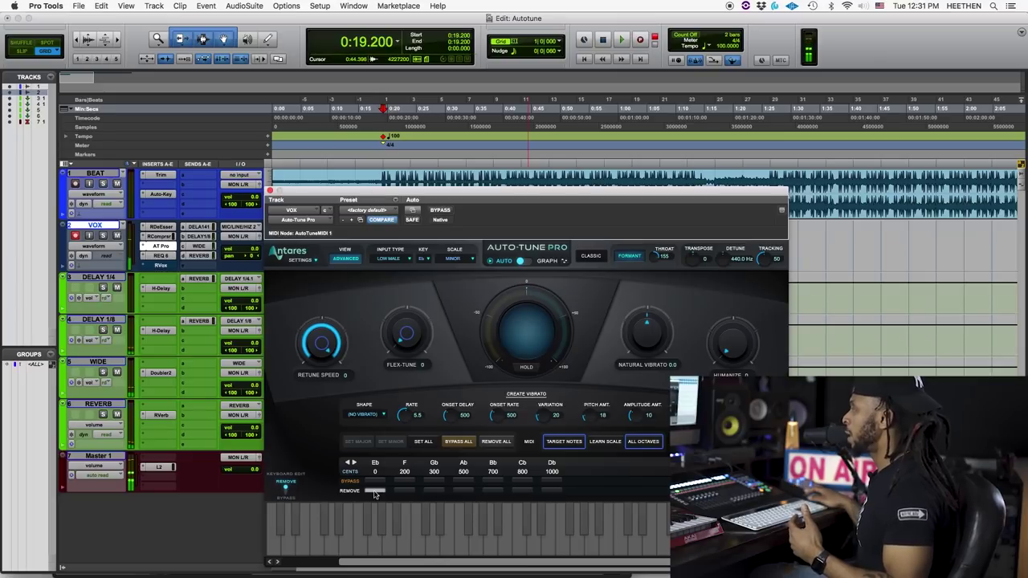
left_click(375, 482)
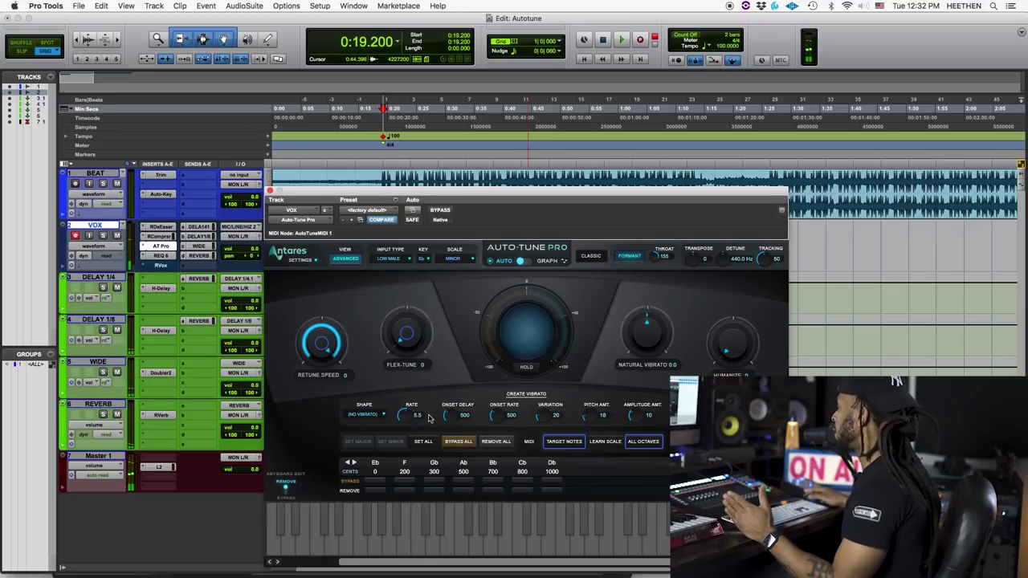
- Switch Auto-Tune Pro to Graph mode and track the vocal's pitch during playback from 0:19.200
left_click(526, 261)
left_click_drag(516, 191, 530, 98)
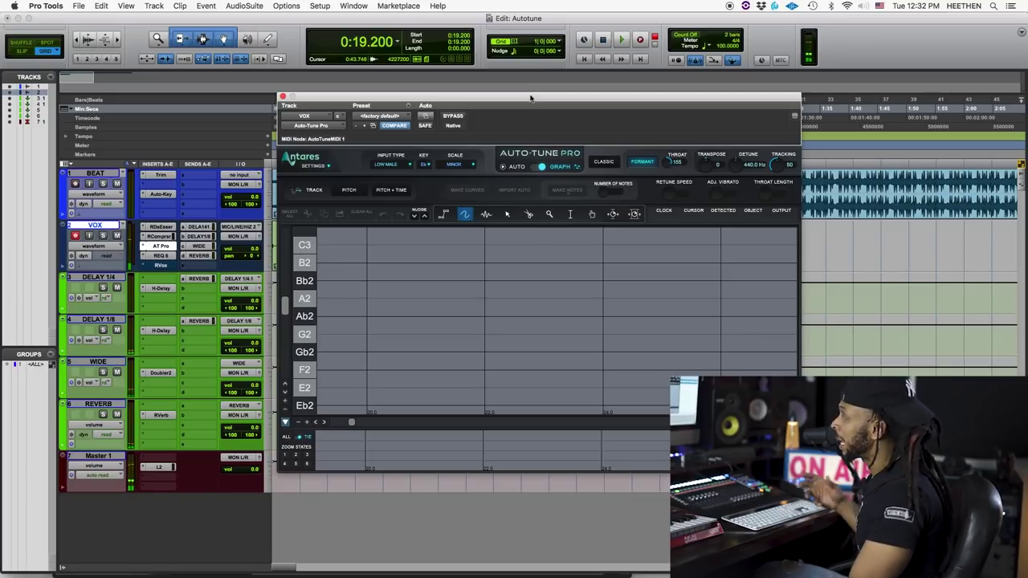
left_click(349, 191)
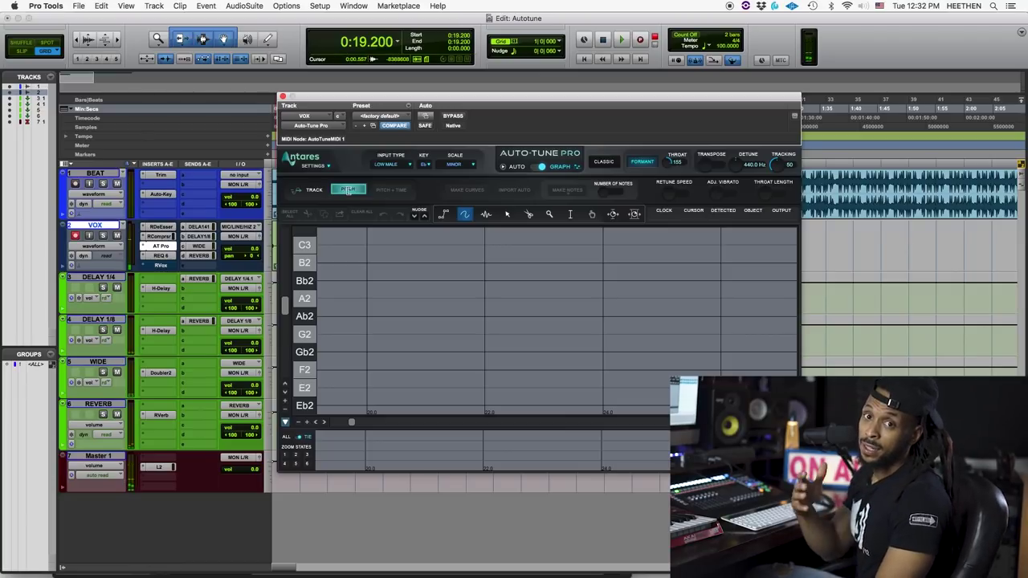
key("space")
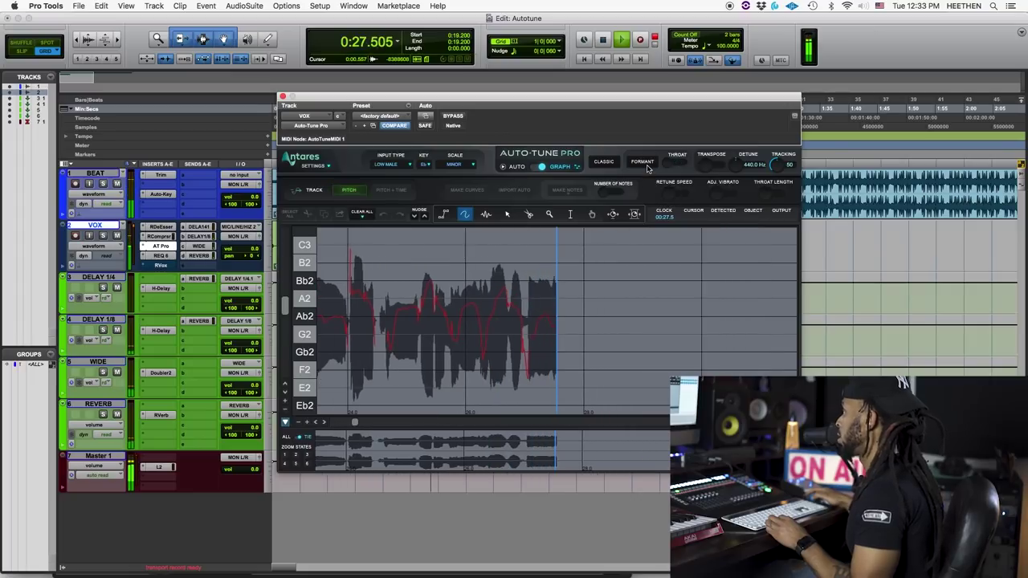
key("space")
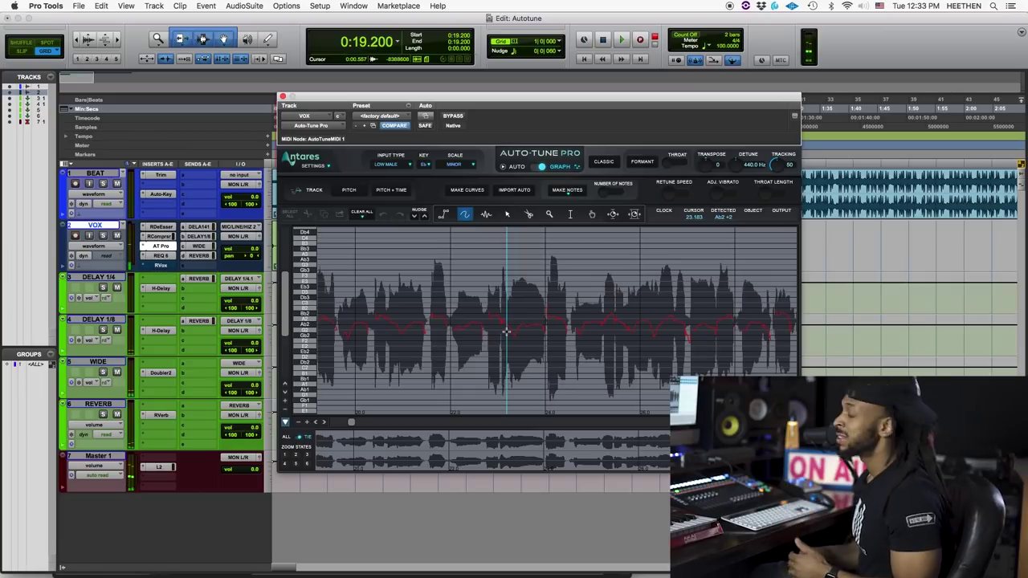
- Return Auto-Tune Pro to Auto mode and turn off the Advanced view
left_click(527, 167)
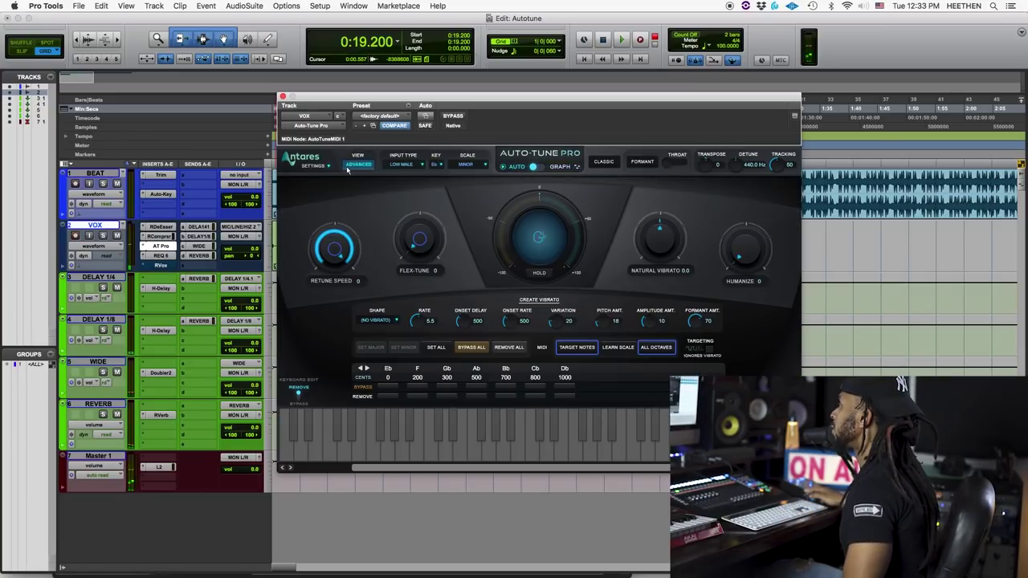
left_click(509, 169)
left_click(505, 167)
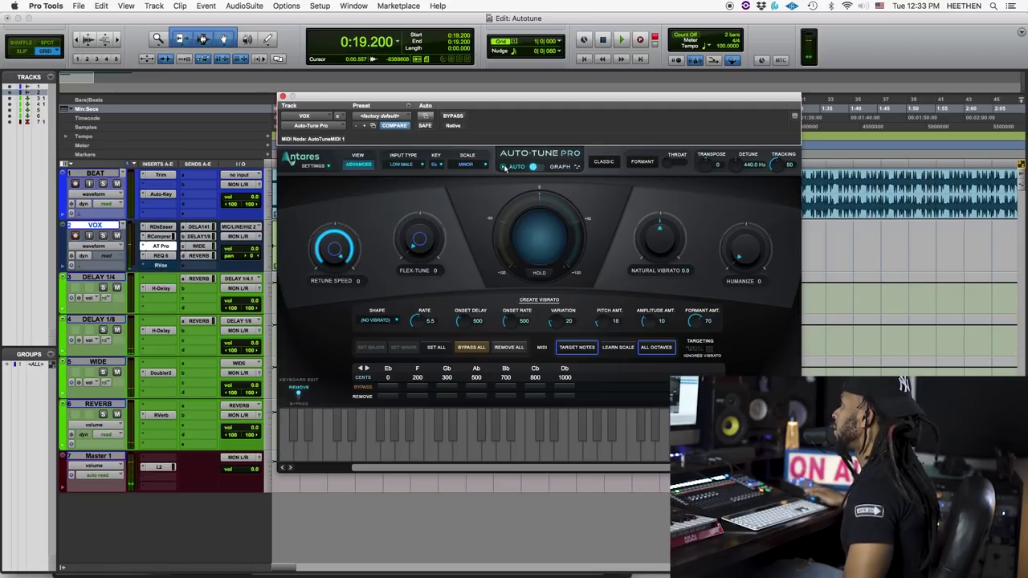
left_click(359, 165)
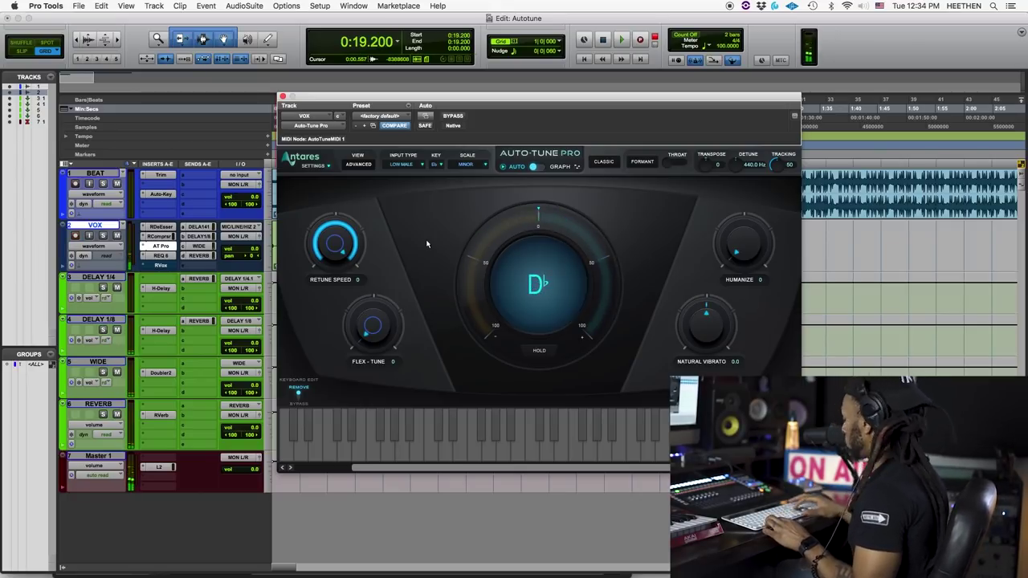
- Return to the session start, record-arm the VOX track and start recording
key("Return")
key("shift+r")
key("super+space")
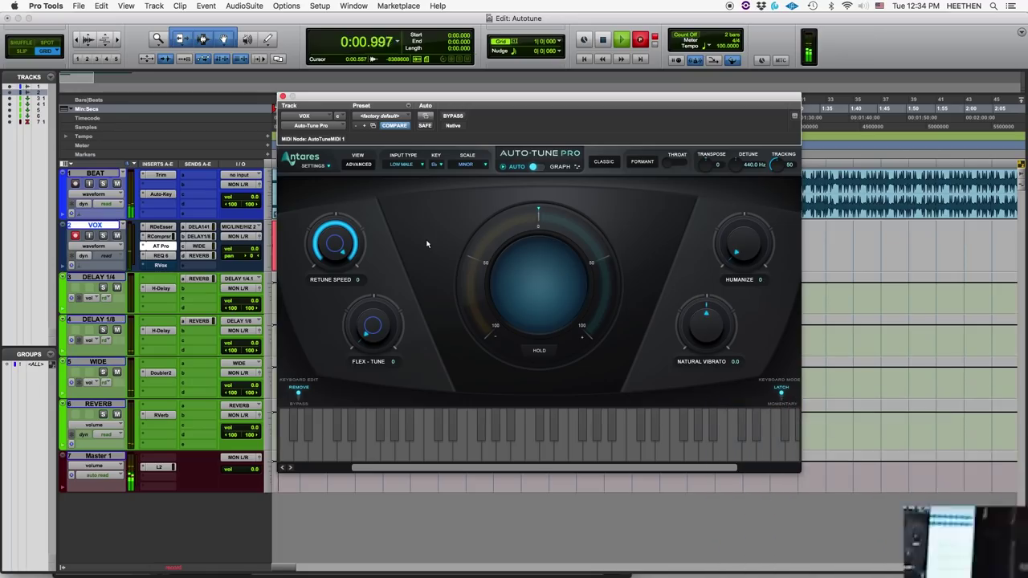